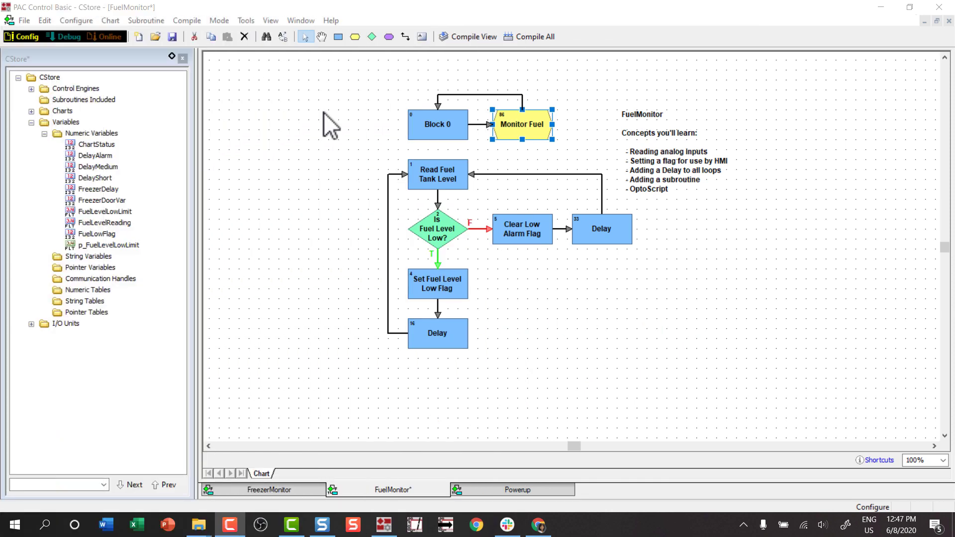
Step: Open the Monitor Fuel block's OptoScript code editor and clear its first line
double_click(508, 127)
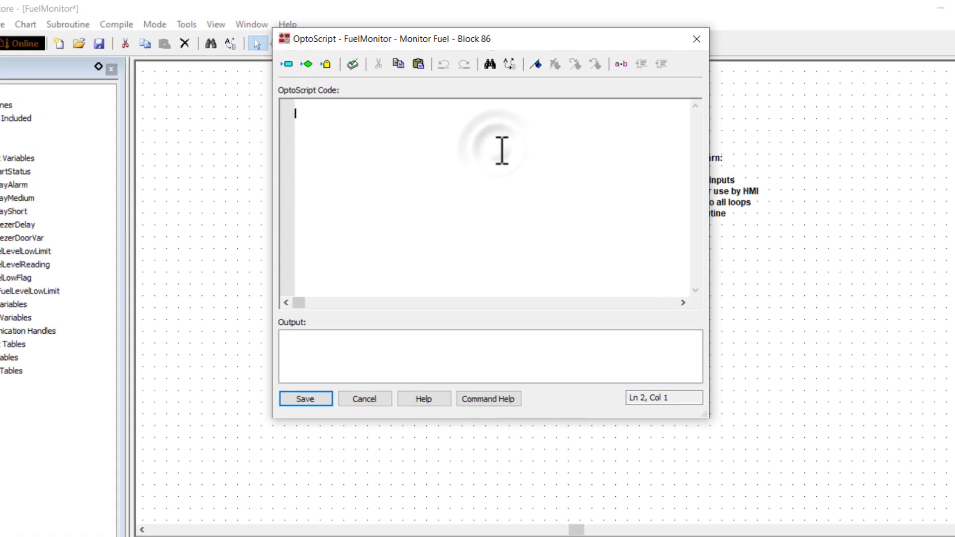
key("BackSpace")
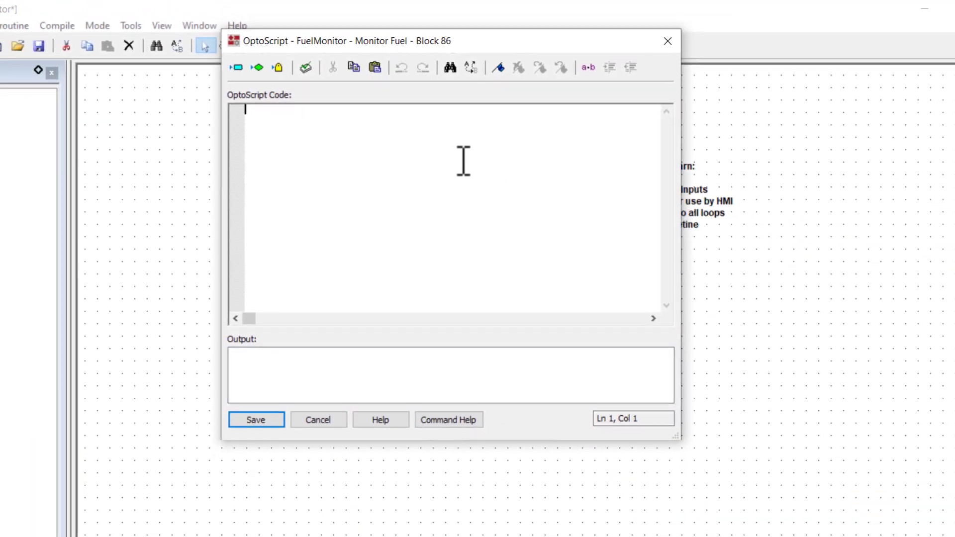
left_click_drag(671, 433, 824, 507)
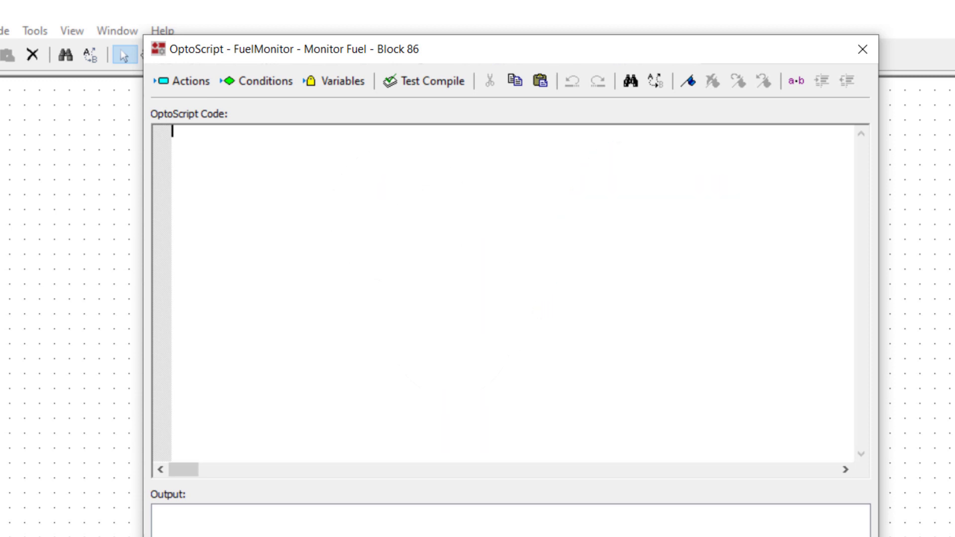
type("//")
type(" Read tank")
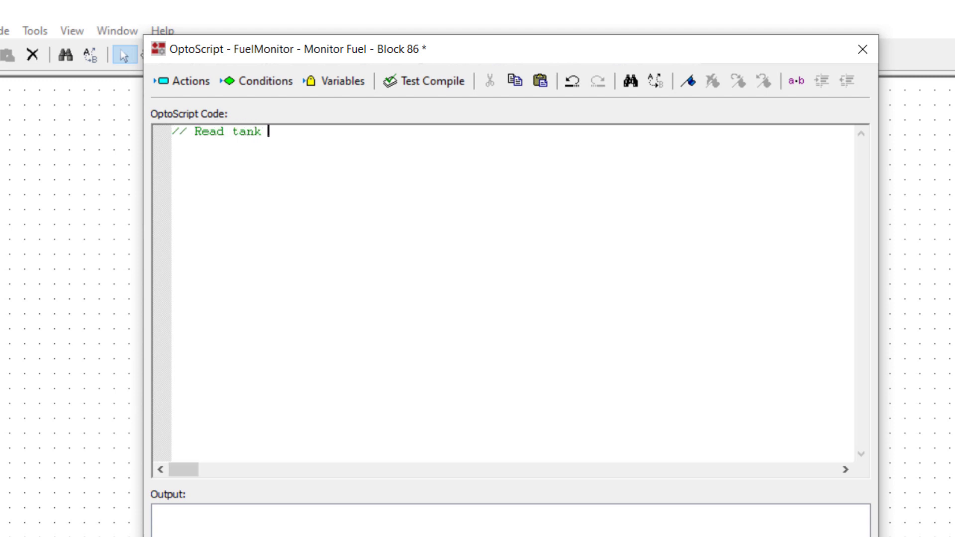
type(" level")
Step: Write the spaced comments // Read tank level, // Monitor tank level and // Delay
key("Return")
key("Return")
type("// ")
type("Monitor")
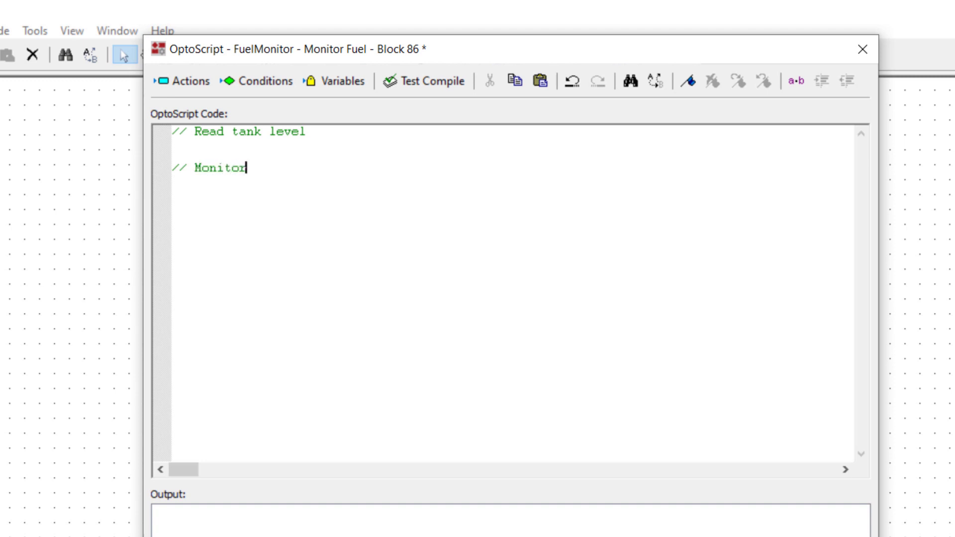
type(" tank leve")
type("l")
key("Return")
key("Return")
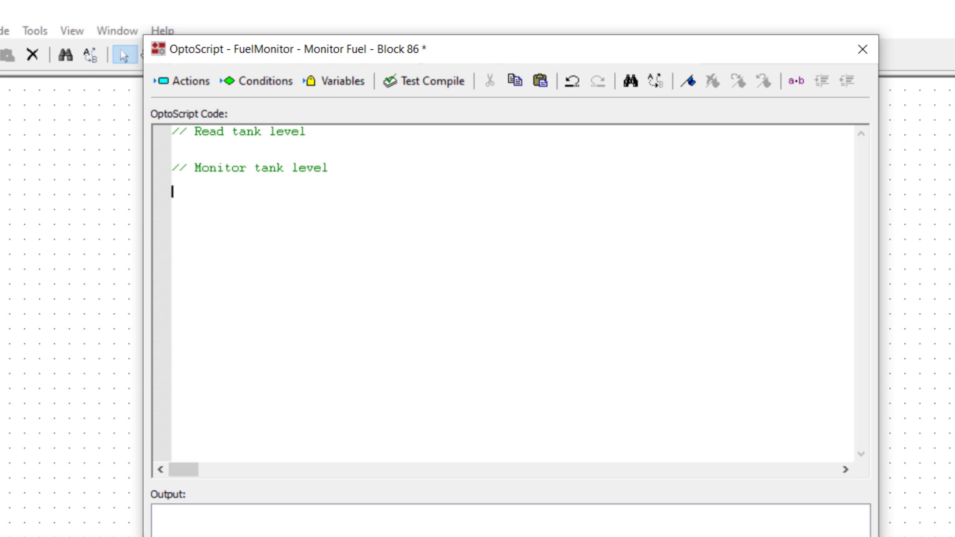
type("// ")
type("Delay")
left_click(188, 145)
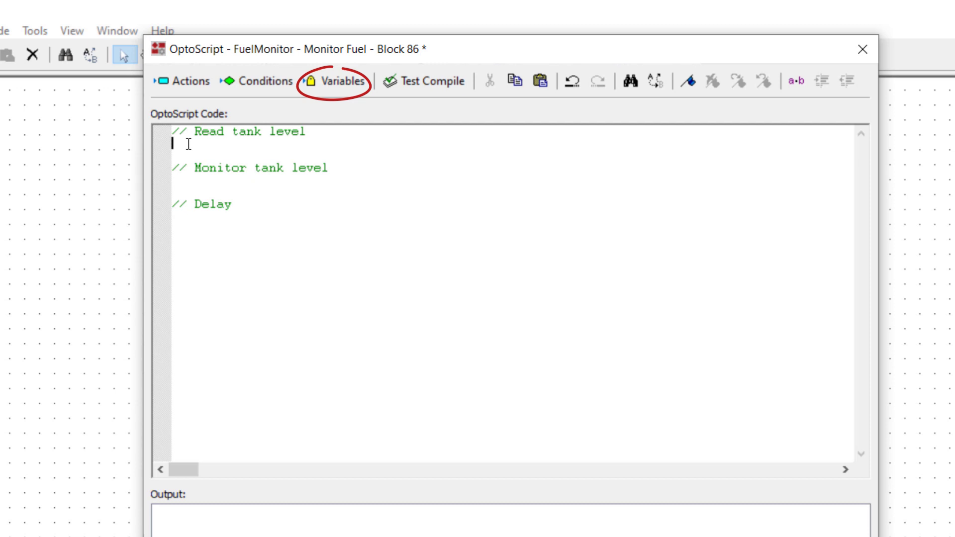
Step: Insert the float variable FuelLevelReading under the Read tank level comment
left_click(344, 84)
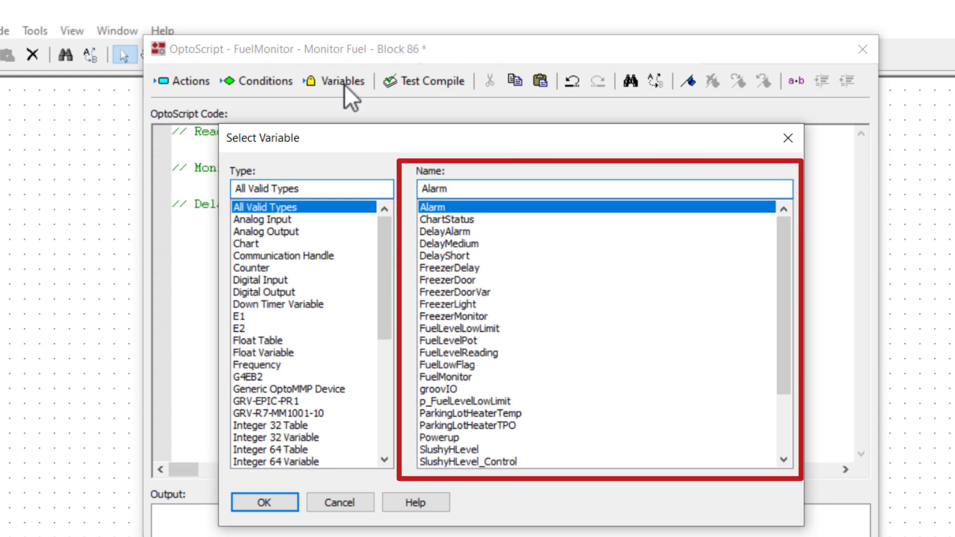
left_click(275, 220)
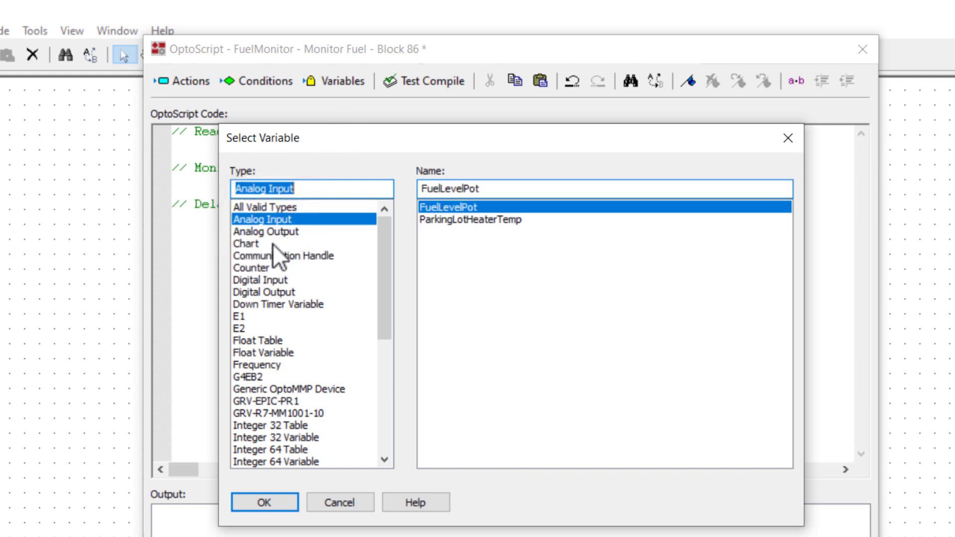
left_click(272, 244)
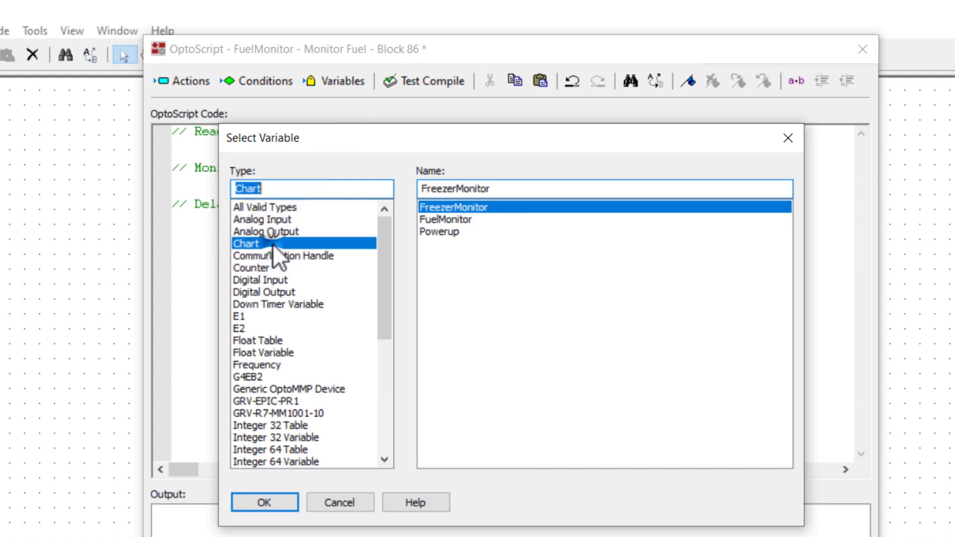
left_click(267, 208)
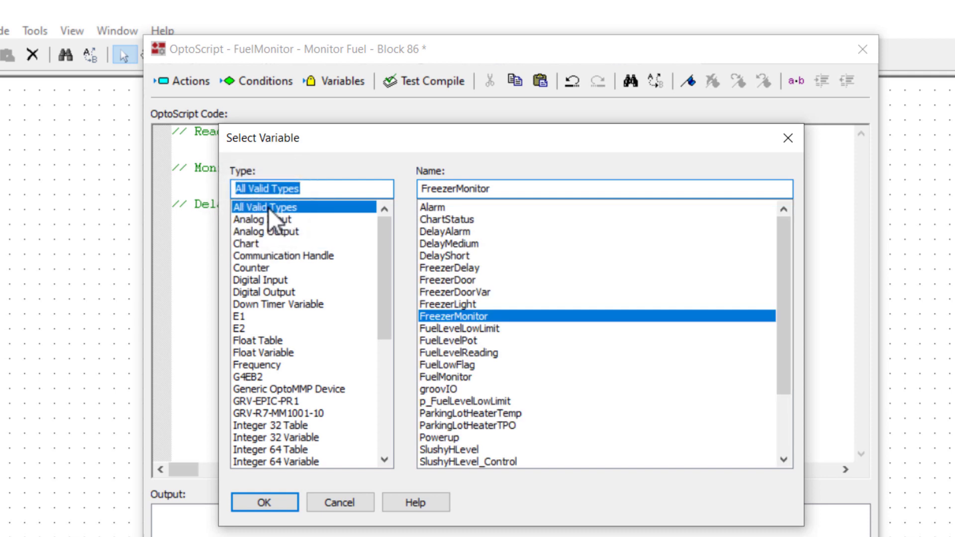
left_click(283, 353)
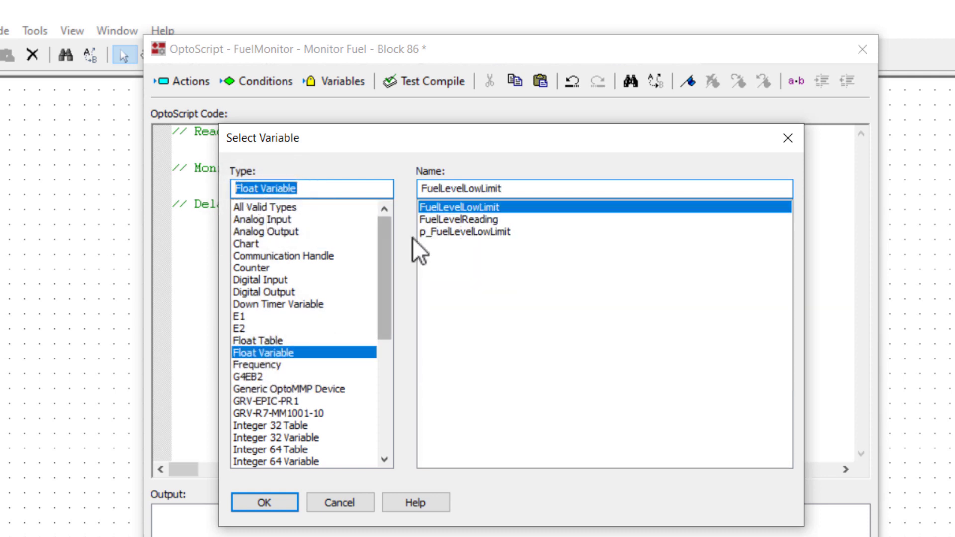
left_click(431, 221)
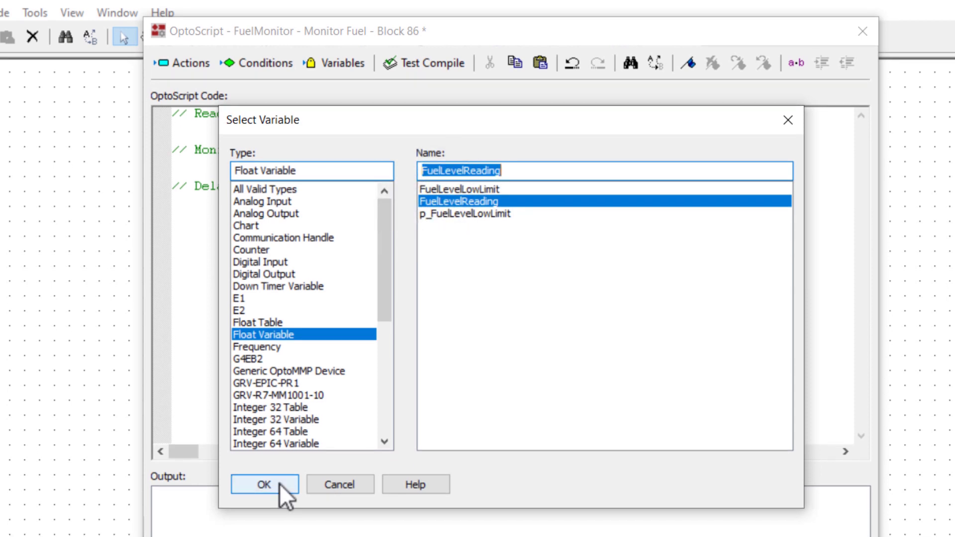
left_click(276, 497)
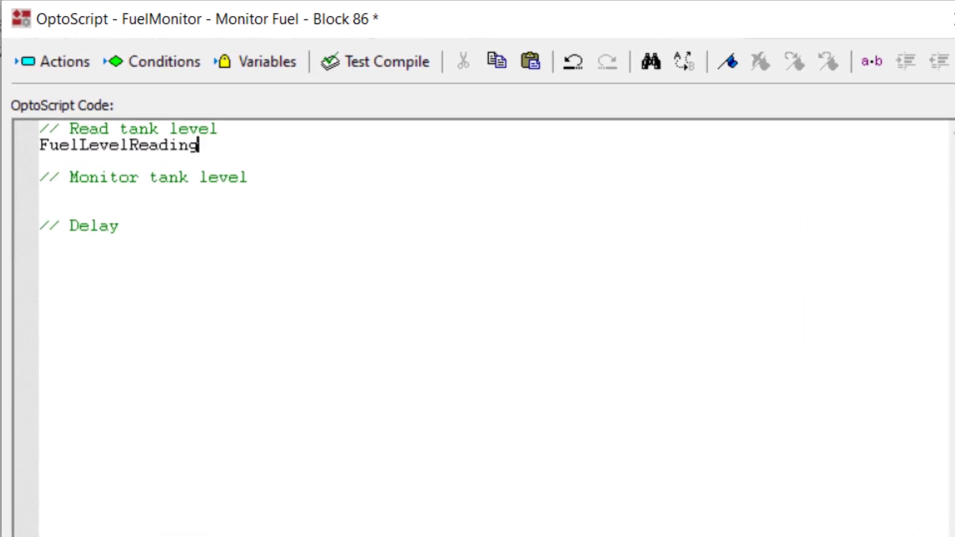
type(" =")
Step: Complete the read statement as FuelLevelReading = FuelLevelPot; with a blank line after
left_click(265, 62)
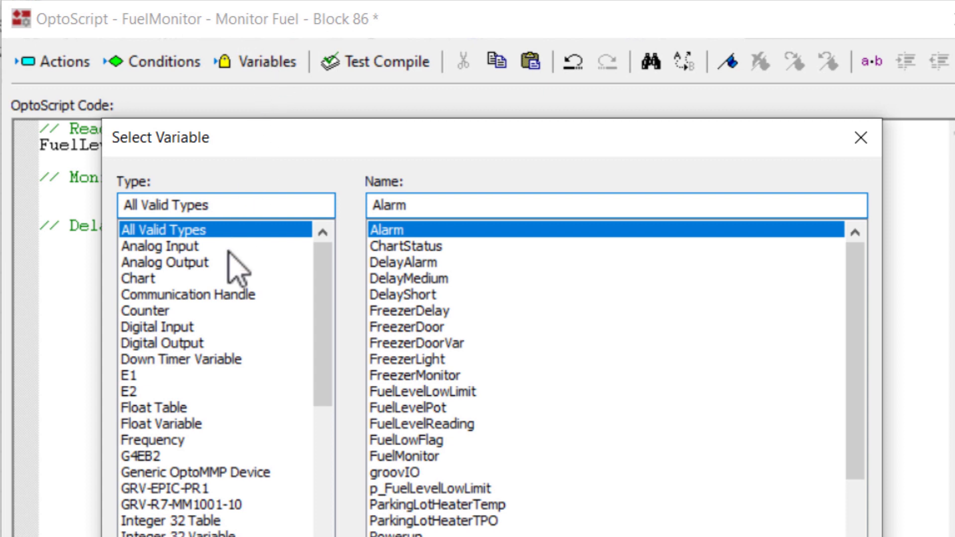
left_click(160, 247)
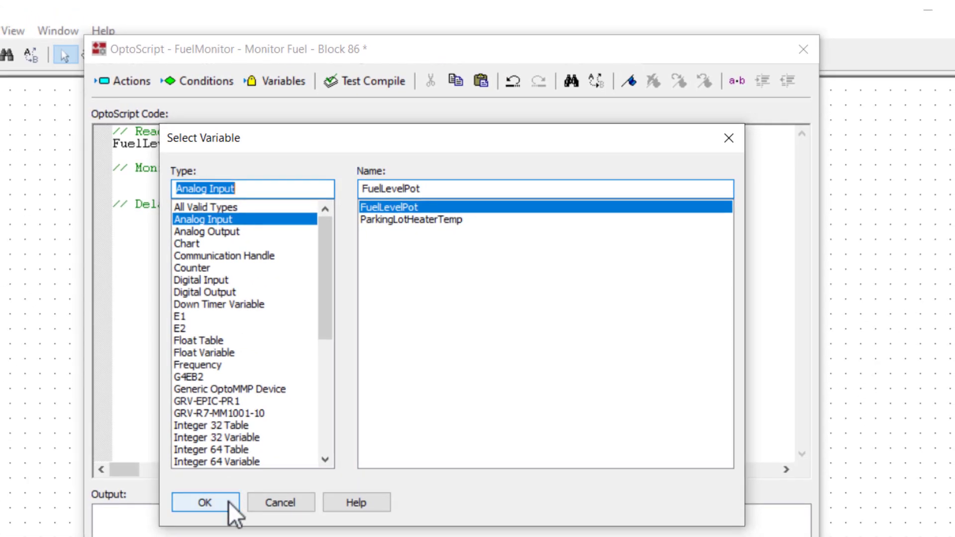
left_click(228, 501)
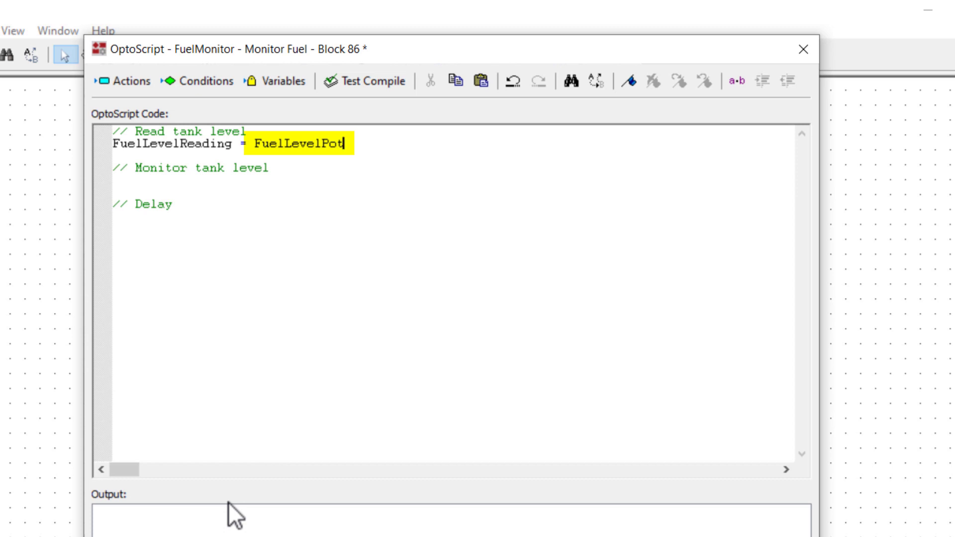
type(";")
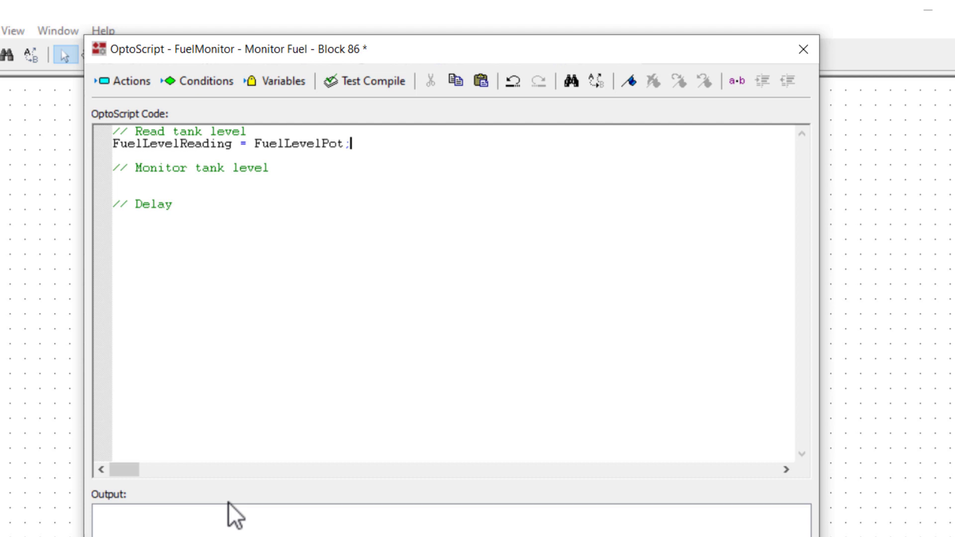
key("Return")
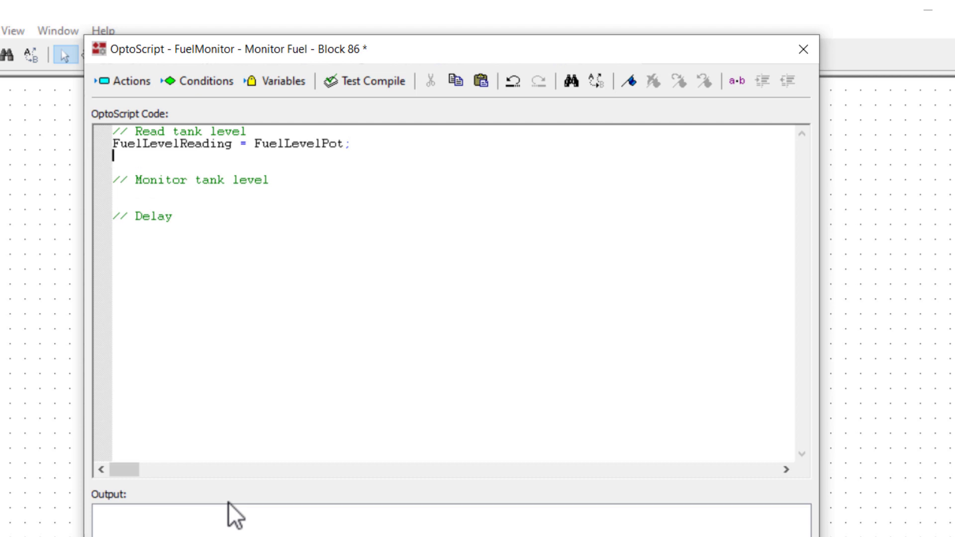
left_click(118, 191)
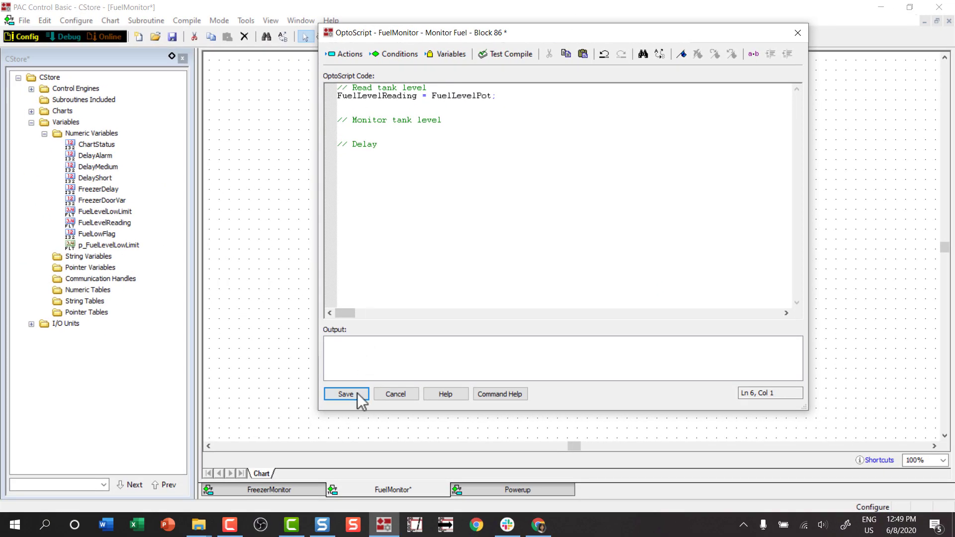
Step: Save the Monitor Fuel script and the CStore strategy with its FuelMonitor chart
left_click(346, 393)
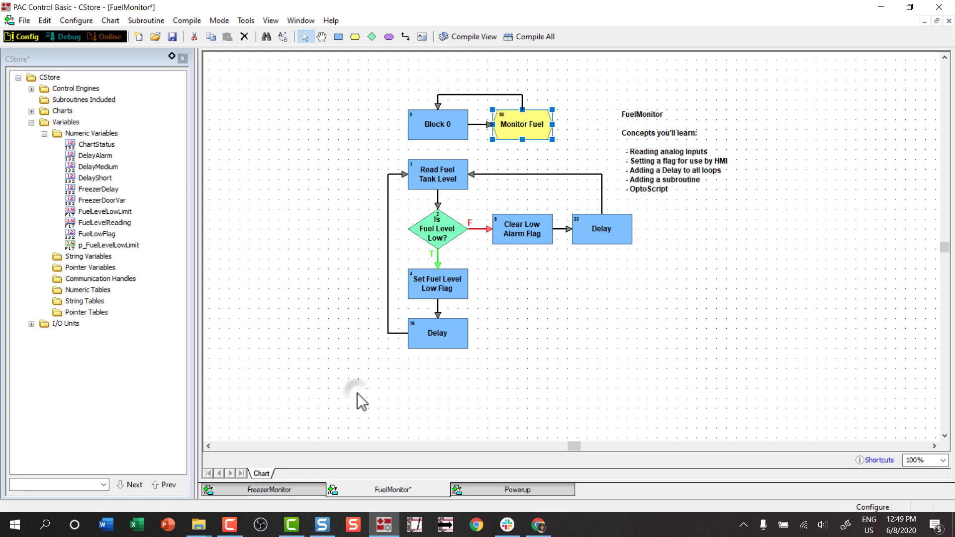
left_click(172, 36)
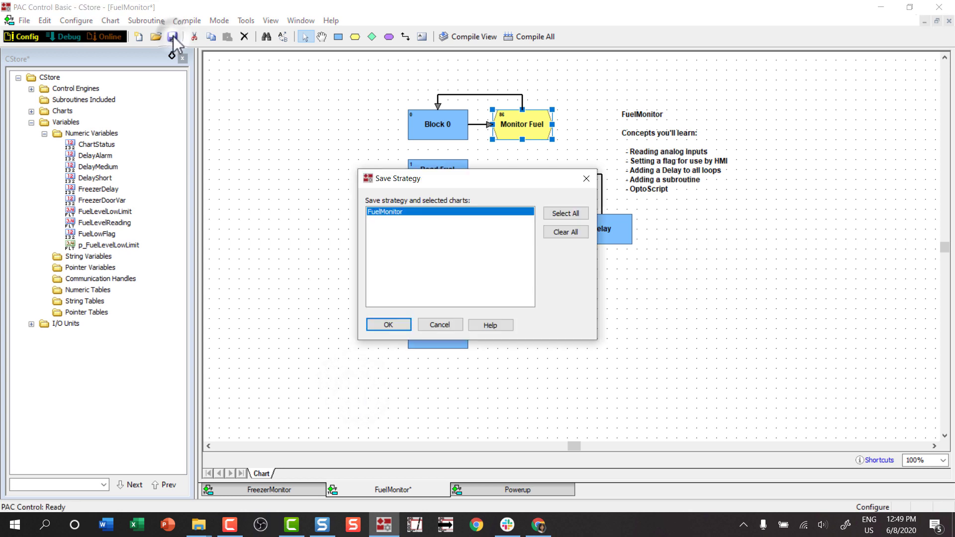
left_click(376, 325)
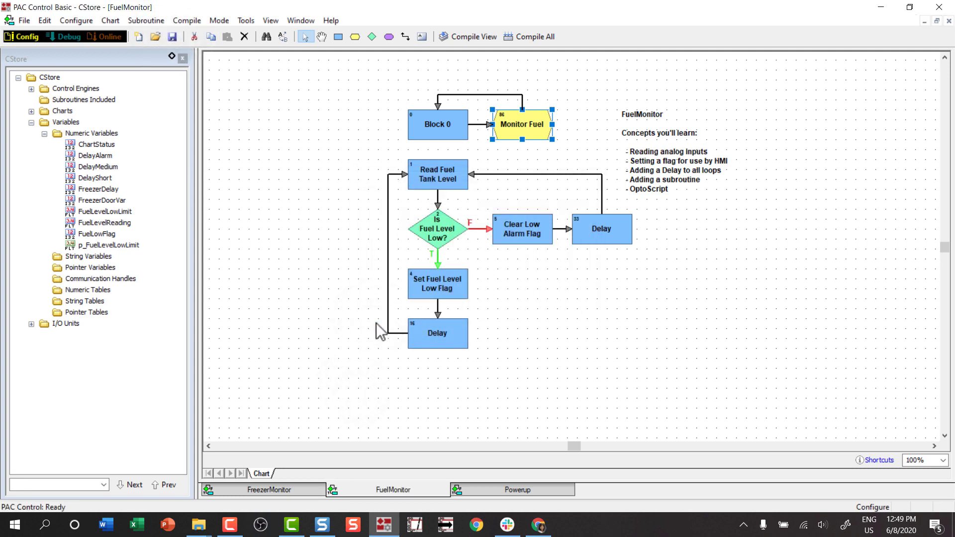
Step: Browse to PAC Project 10.3 > Control Basic Examples > OptoScript Examples and select OptoScript Examples.idb
left_click(24, 20)
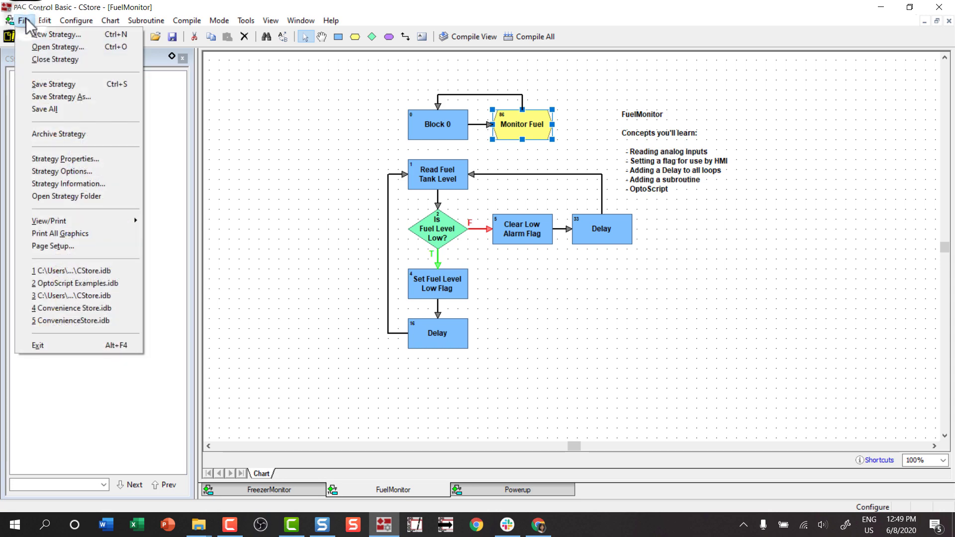
left_click(40, 47)
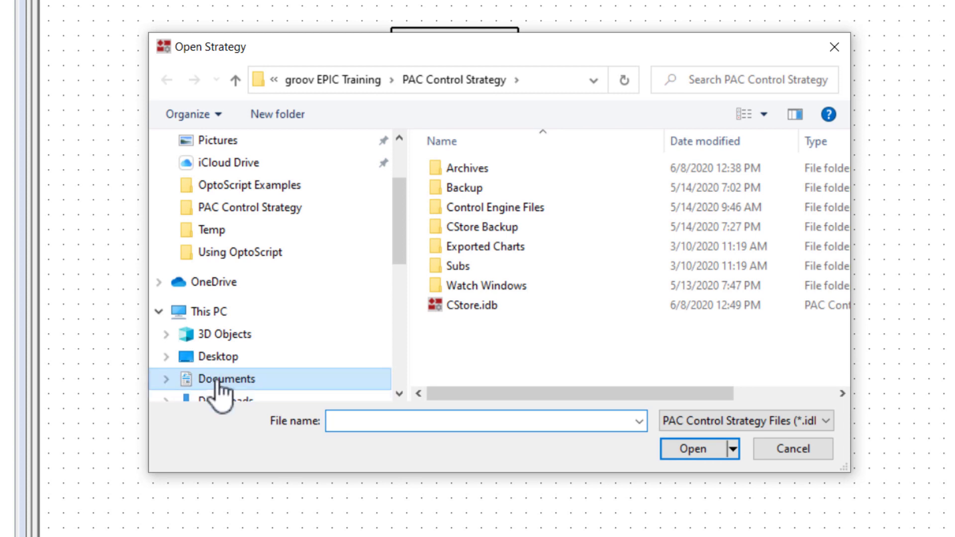
left_click(222, 380)
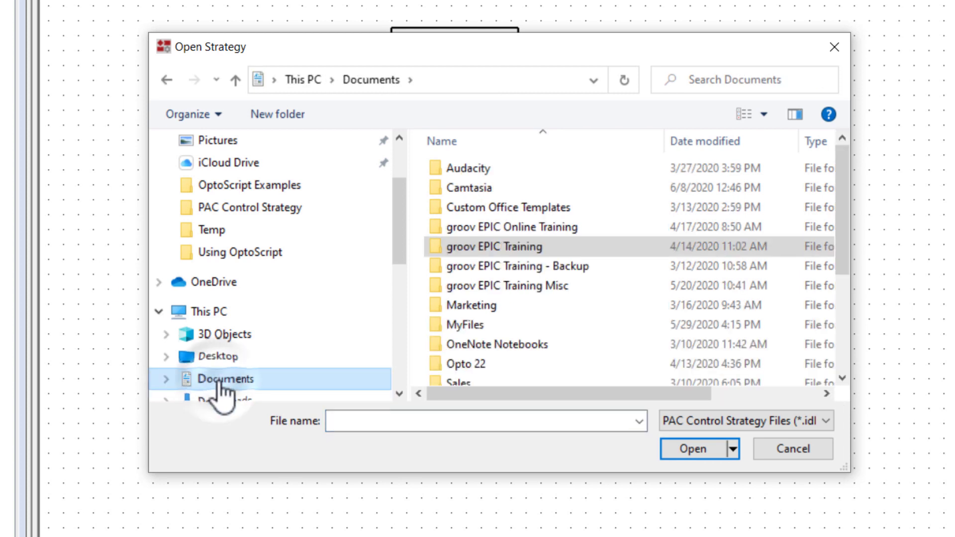
scroll(575, 321, "down", 3)
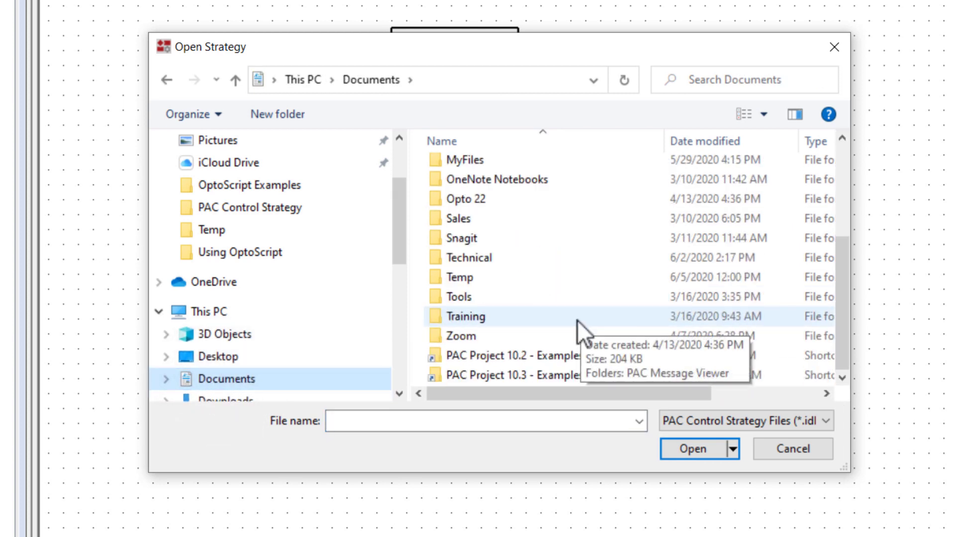
left_click(536, 378)
double_click(537, 377)
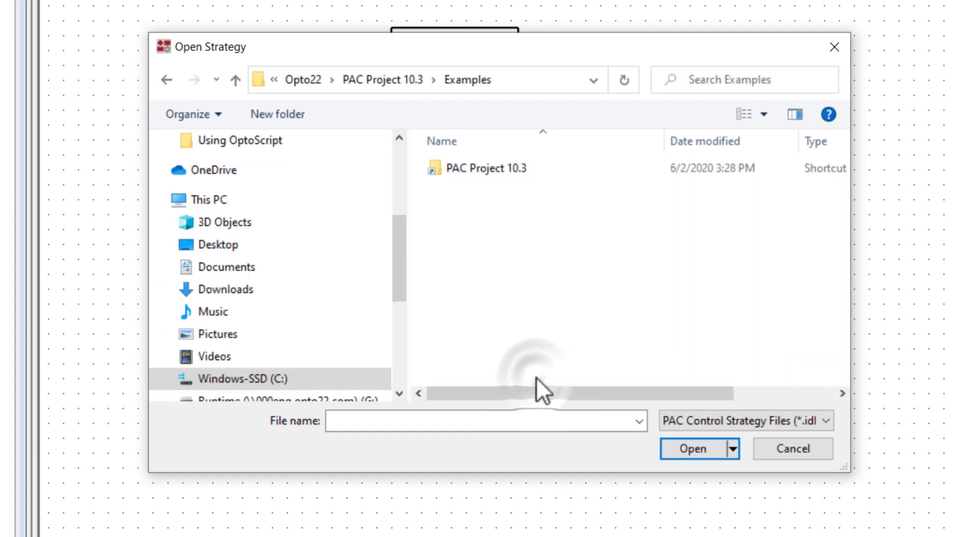
double_click(490, 169)
left_click(499, 170)
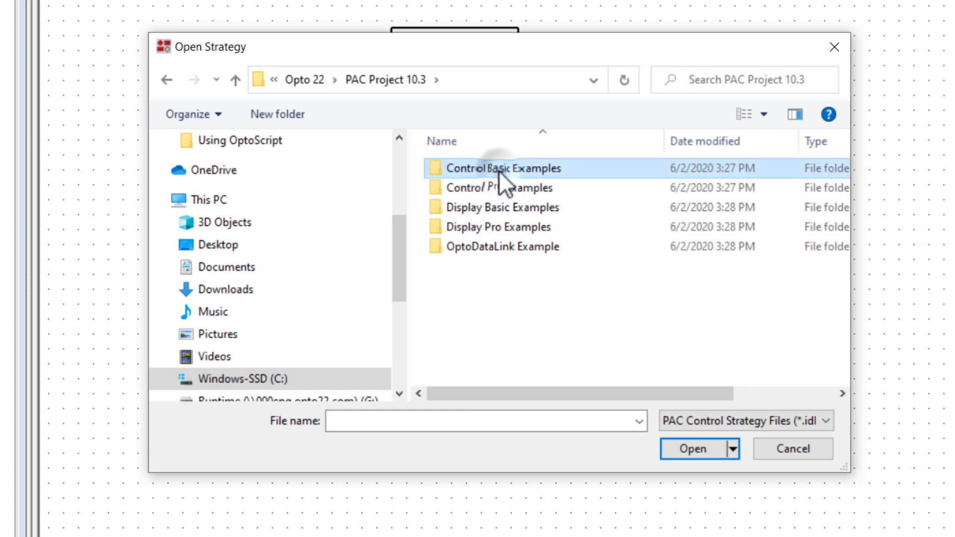
double_click(499, 170)
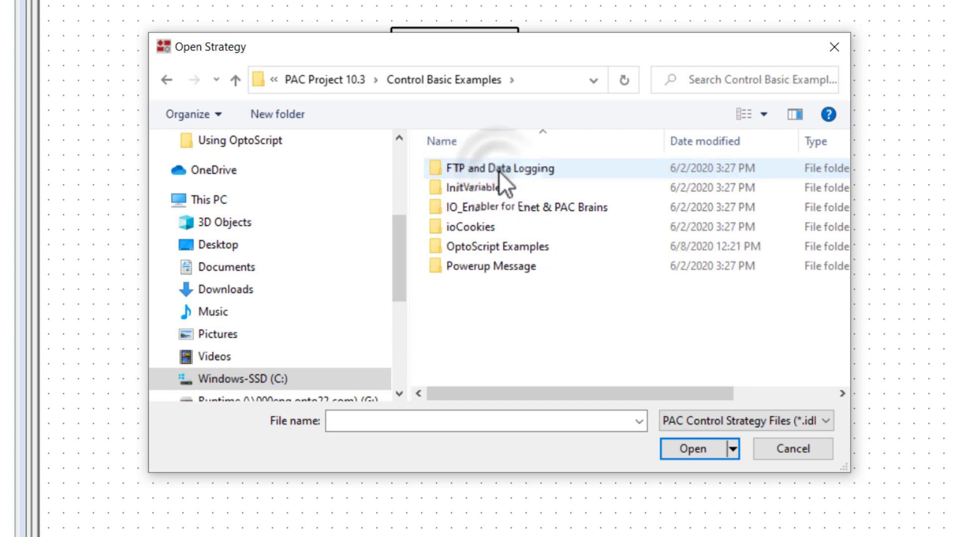
double_click(500, 249)
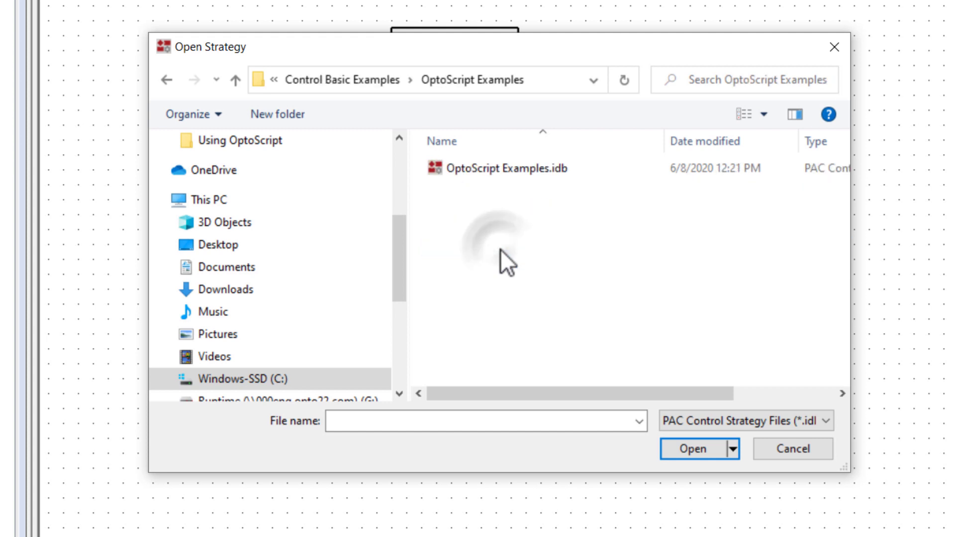
left_click(498, 174)
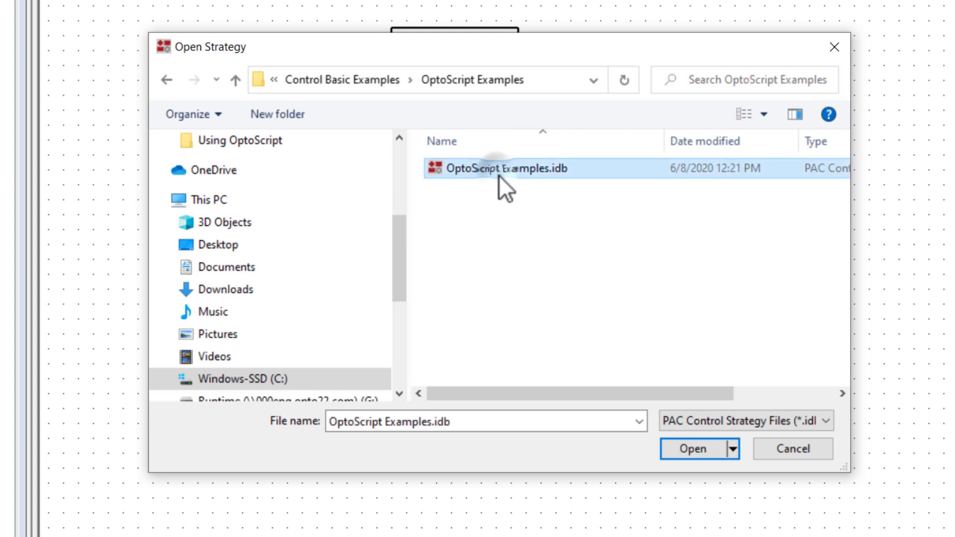
Step: Open OptoScript Examples.idb and copy the optional else example from the if-then-else-endif block
left_click(682, 448)
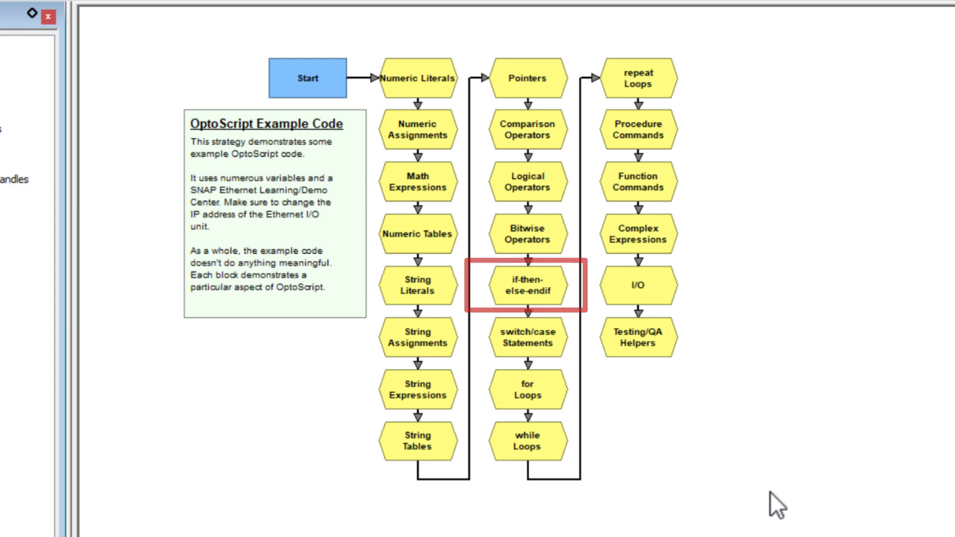
double_click(521, 286)
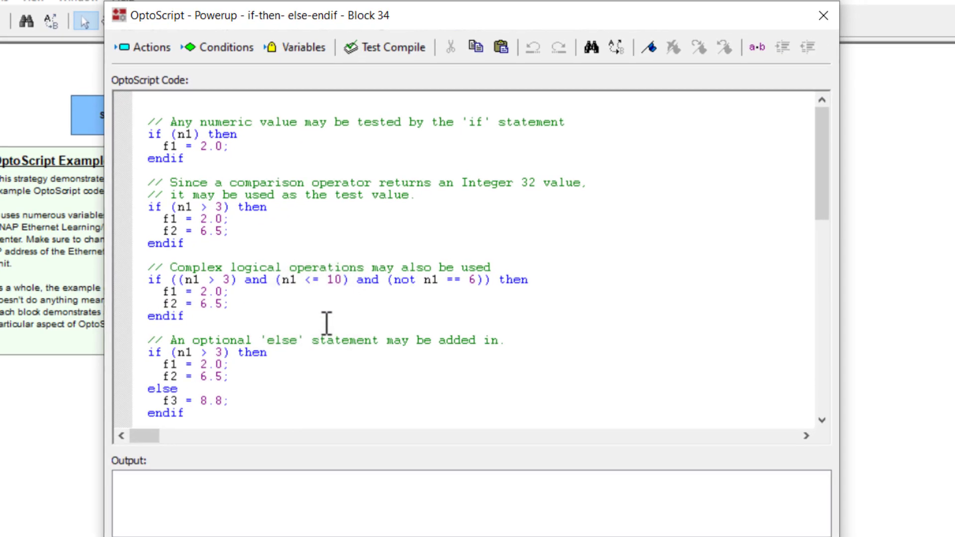
scroll(327, 322, "down", 2)
scroll(326, 322, "down", 2)
scroll(325, 323, "down", 2)
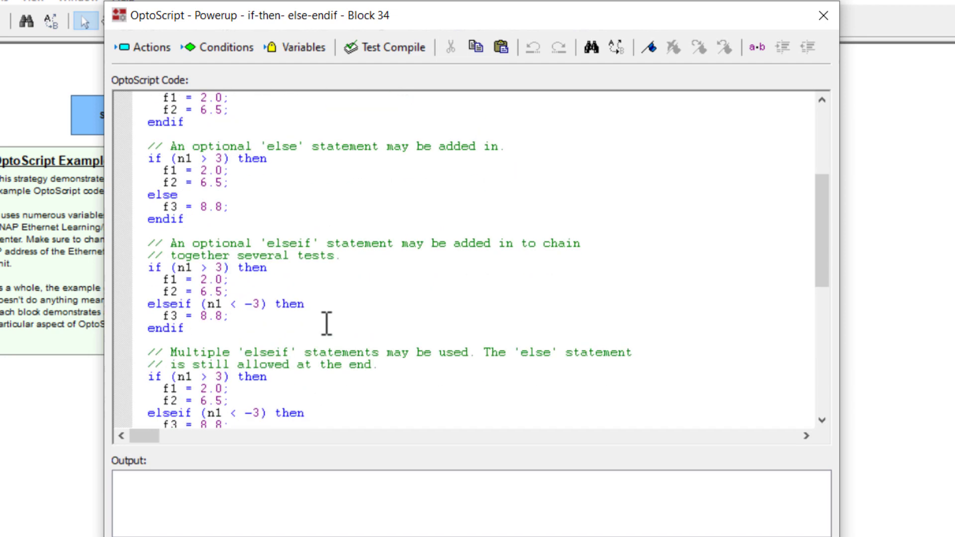
scroll(326, 322, "down", 2)
scroll(326, 323, "down", 3)
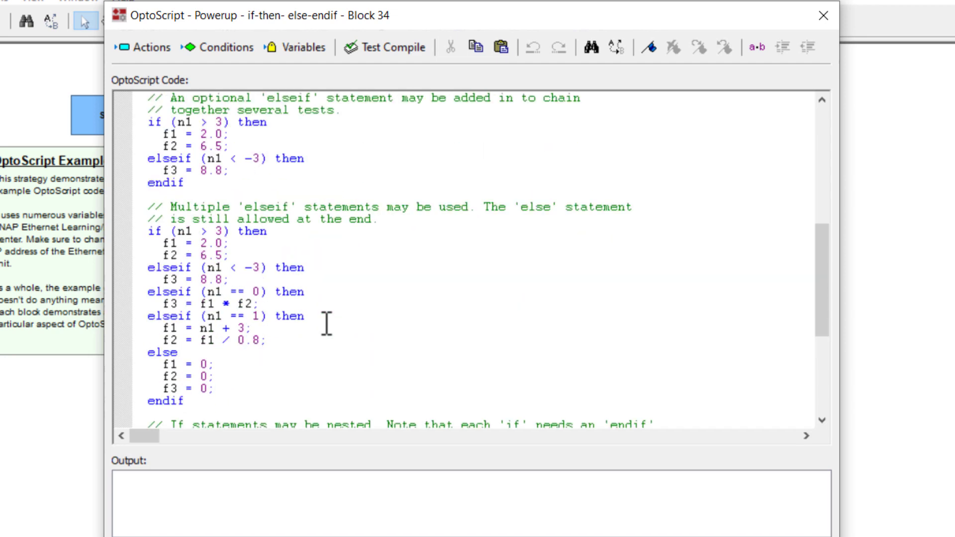
scroll(326, 323, "down", 3)
scroll(331, 328, "down", 3)
scroll(336, 333, "up", 4)
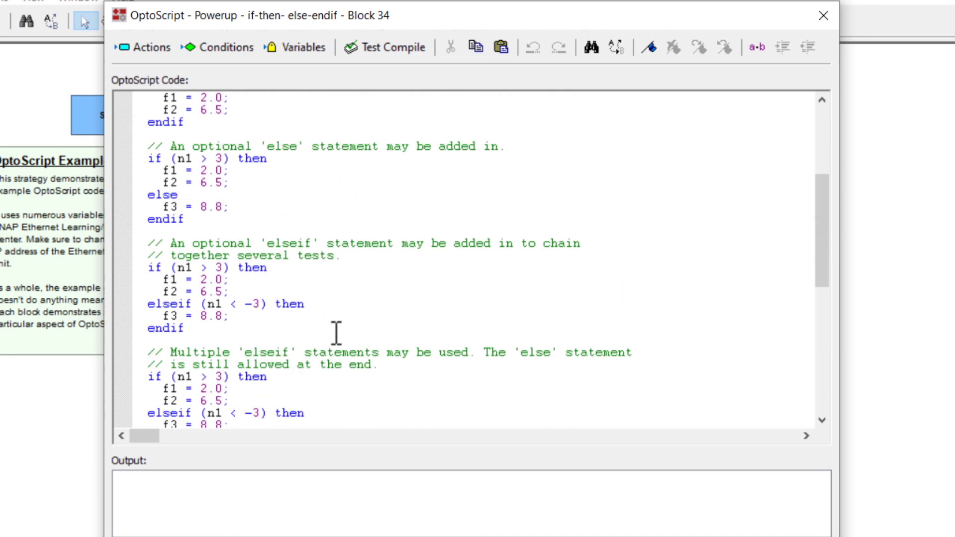
scroll(336, 333, "up", 4)
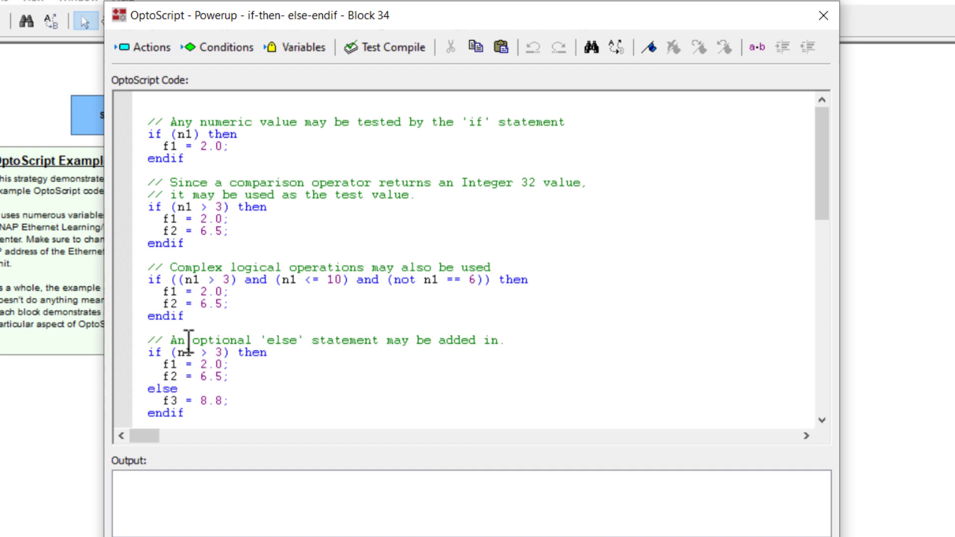
left_click_drag(147, 341, 187, 413)
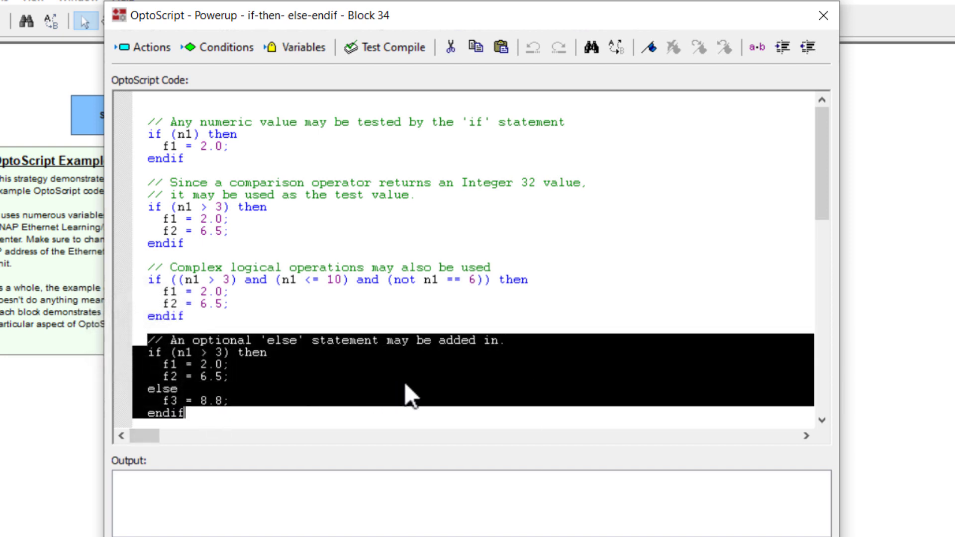
right_click(404, 383)
left_click(444, 459)
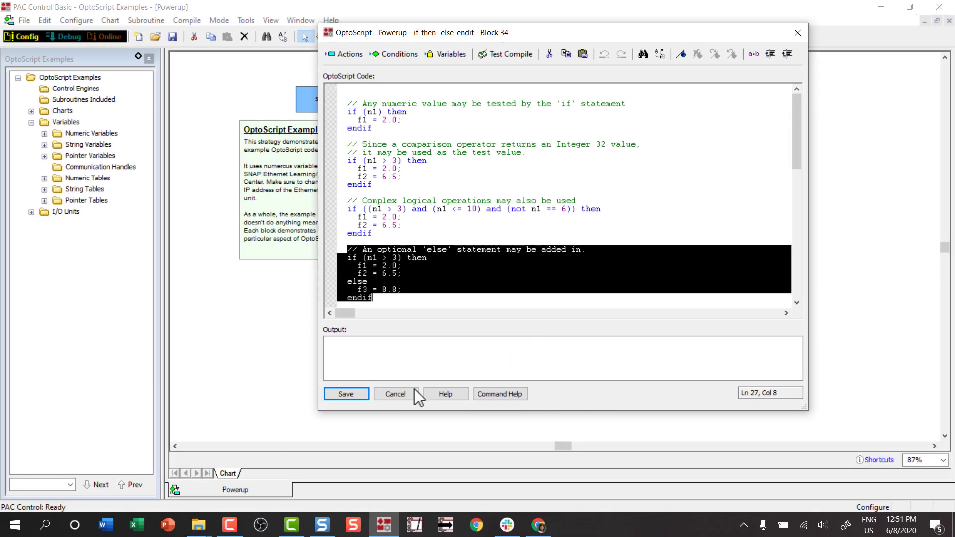
left_click(403, 393)
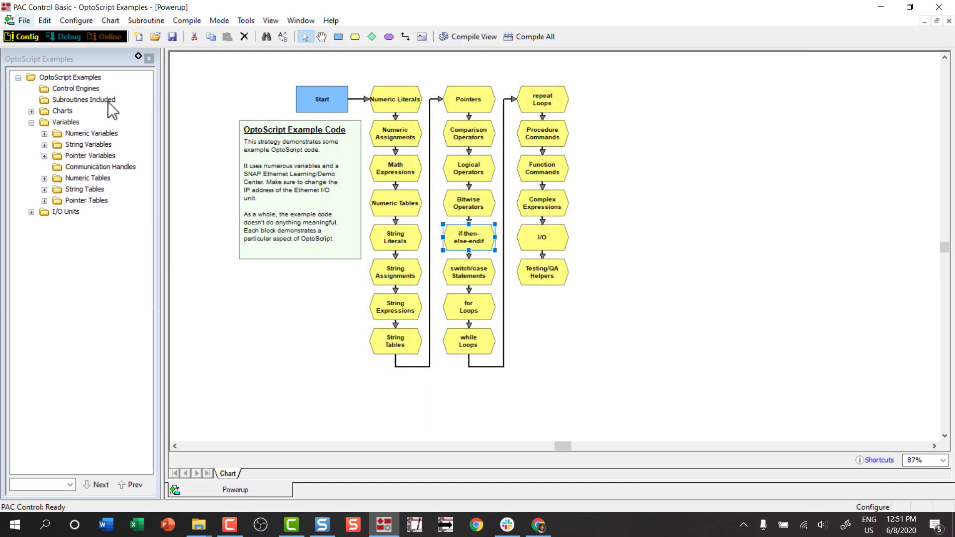
Step: Reopen CStore.idb and open the Monitor Fuel script below the Monitor tank level comment
left_click(25, 20)
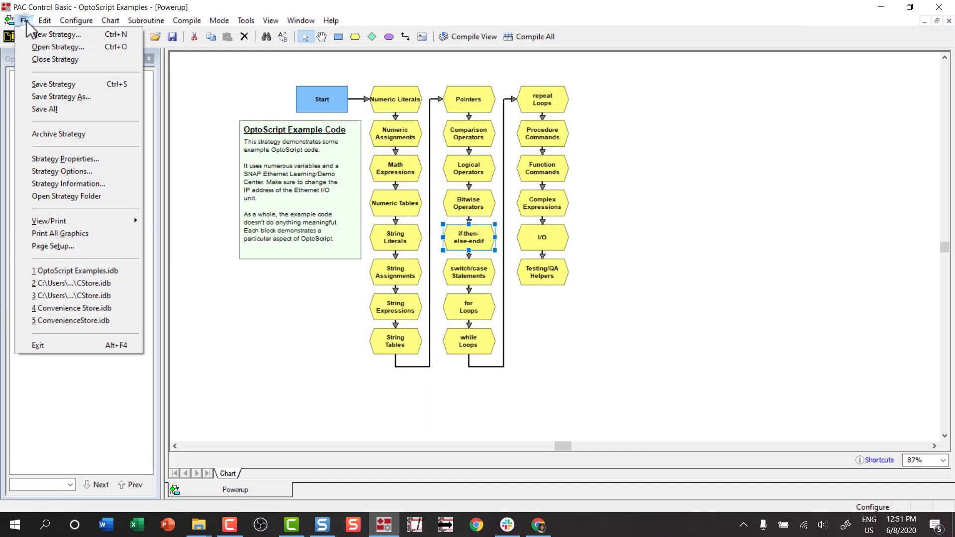
left_click(70, 283)
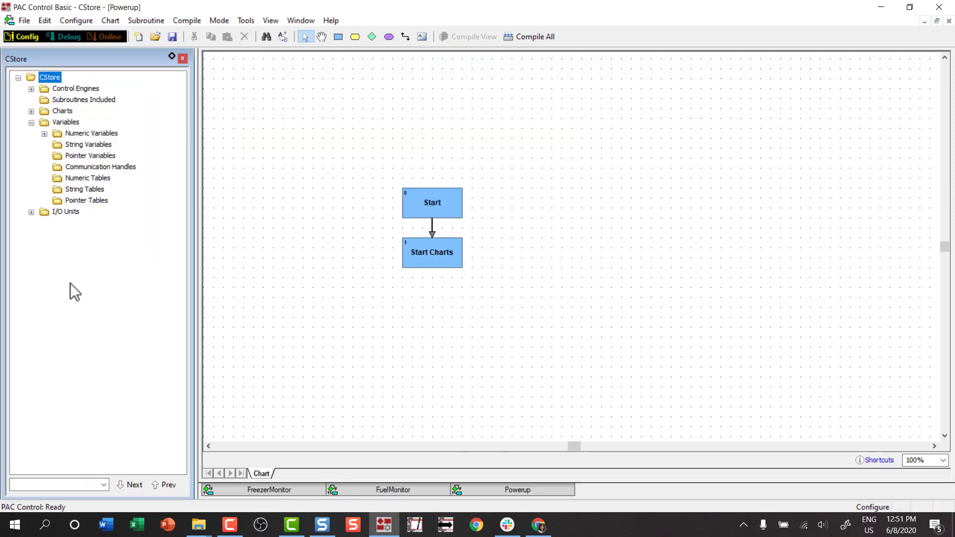
left_click(351, 487)
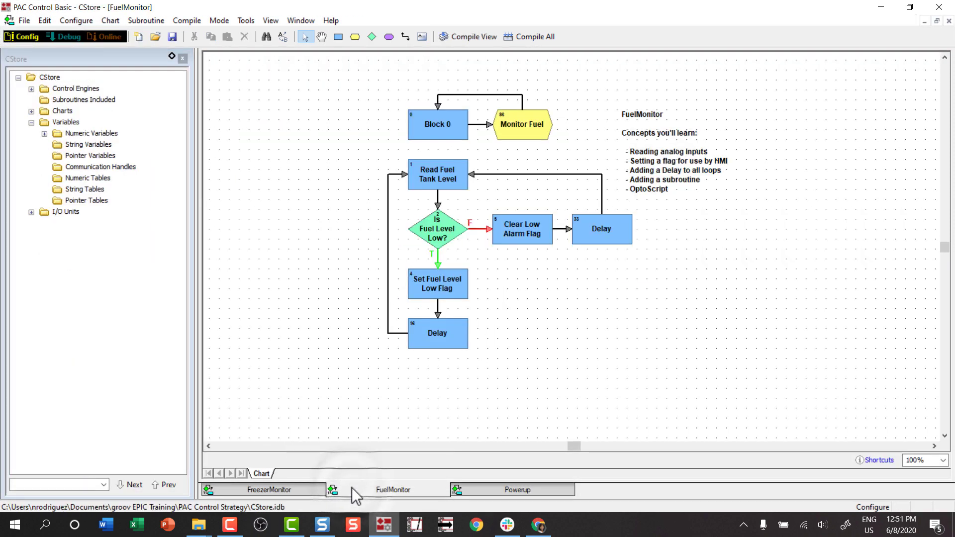
double_click(521, 124)
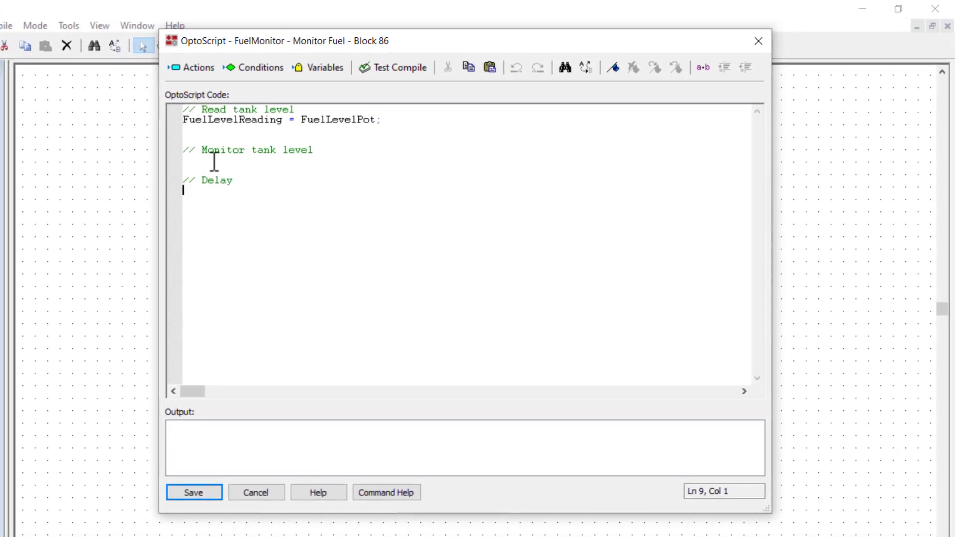
left_click(361, 131)
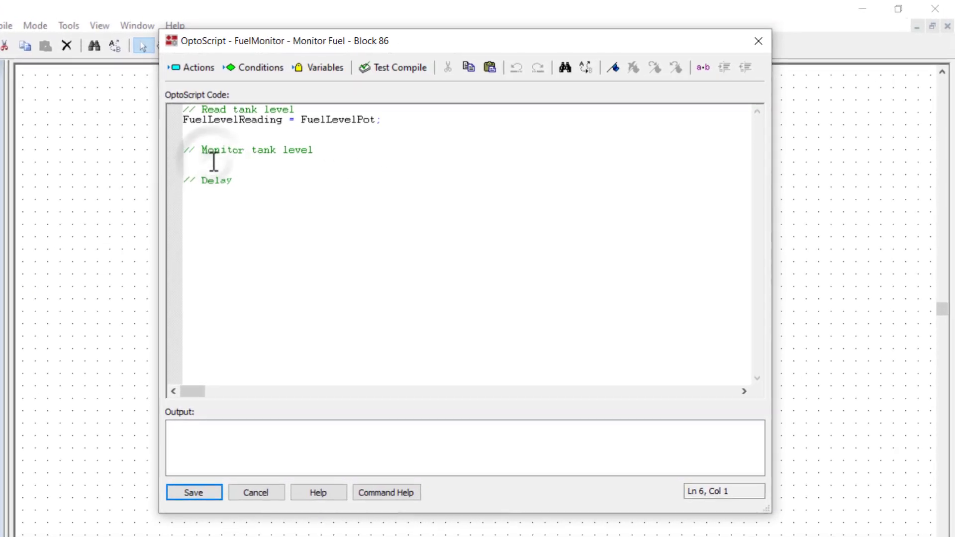
Step: Paste the copied if-else example under Monitor tank level and cut its sample comment
right_click(241, 160)
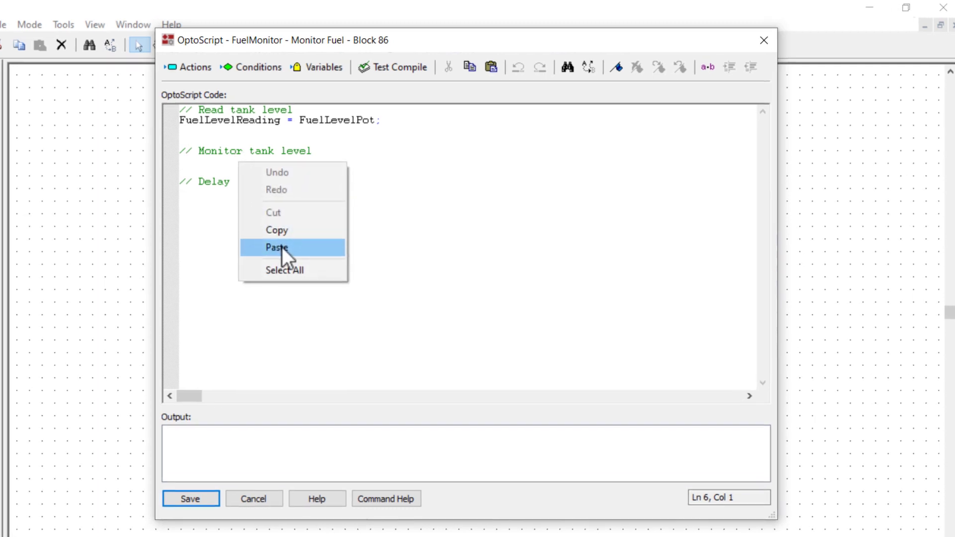
left_click(278, 244)
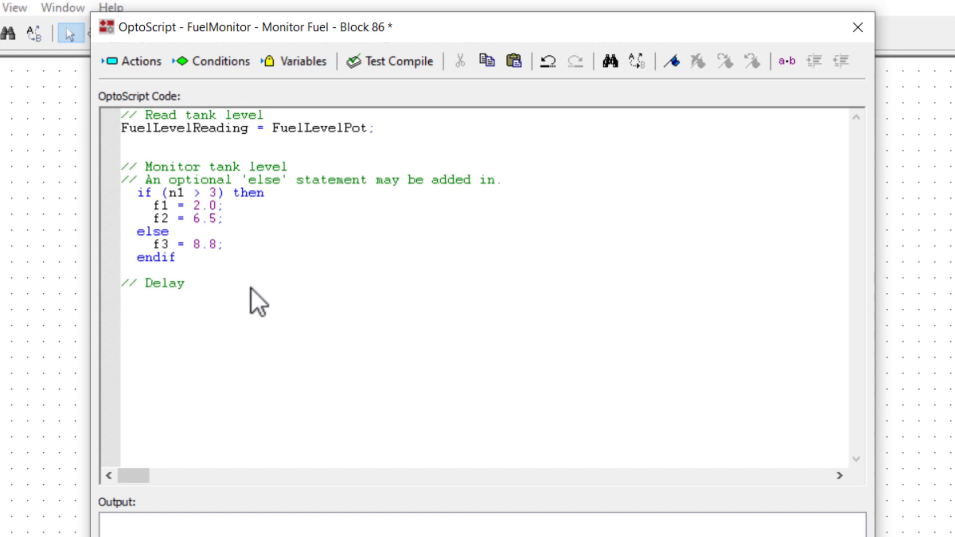
left_click_drag(121, 179, 503, 179)
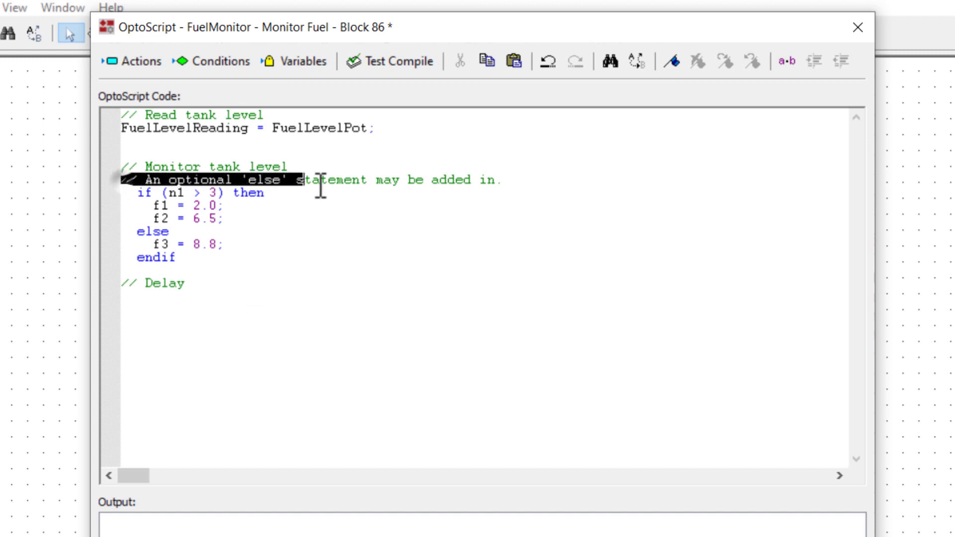
right_click(503, 183)
left_click(543, 242)
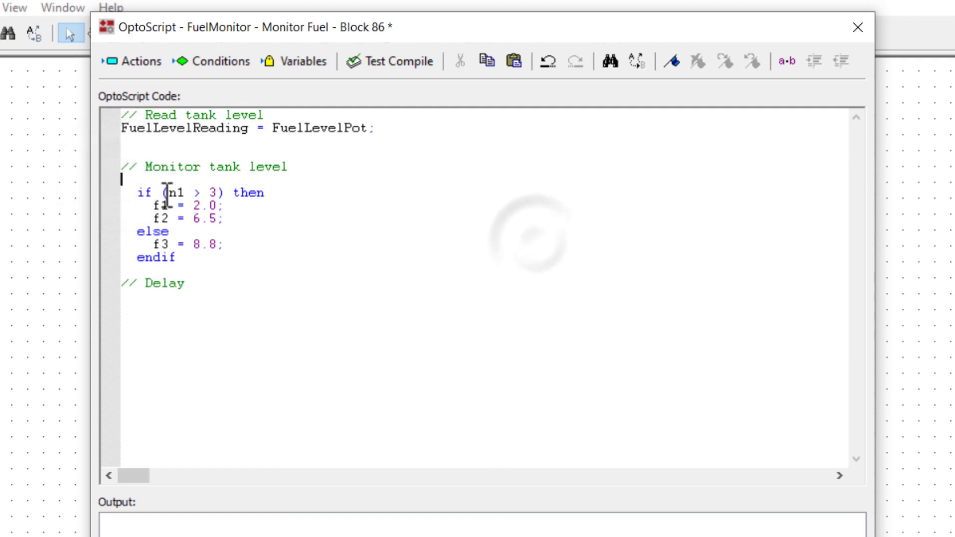
Step: Cut the sample condition n1 > 3, the f1, f2, f3 lines and the blank line above if
double_click(177, 193)
left_click_drag(167, 193, 221, 193)
right_click(211, 198)
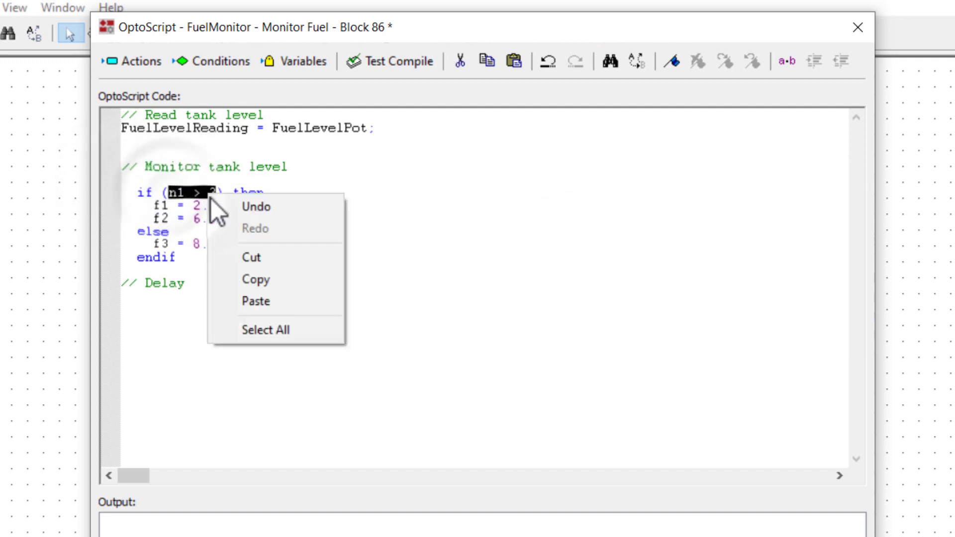
left_click(254, 256)
left_click_drag(154, 205, 226, 219)
right_click(226, 219)
left_click(266, 280)
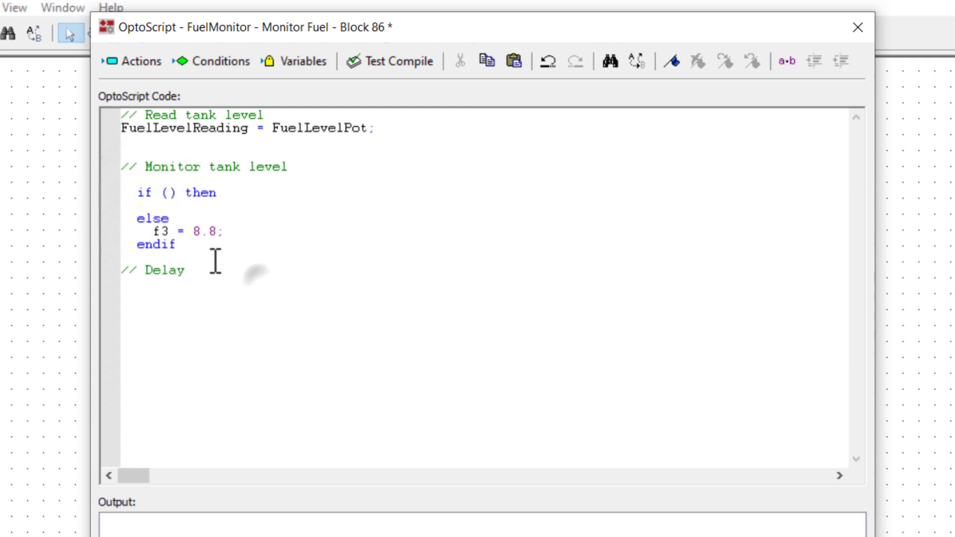
left_click_drag(153, 232, 222, 231)
right_click(224, 232)
left_click(267, 293)
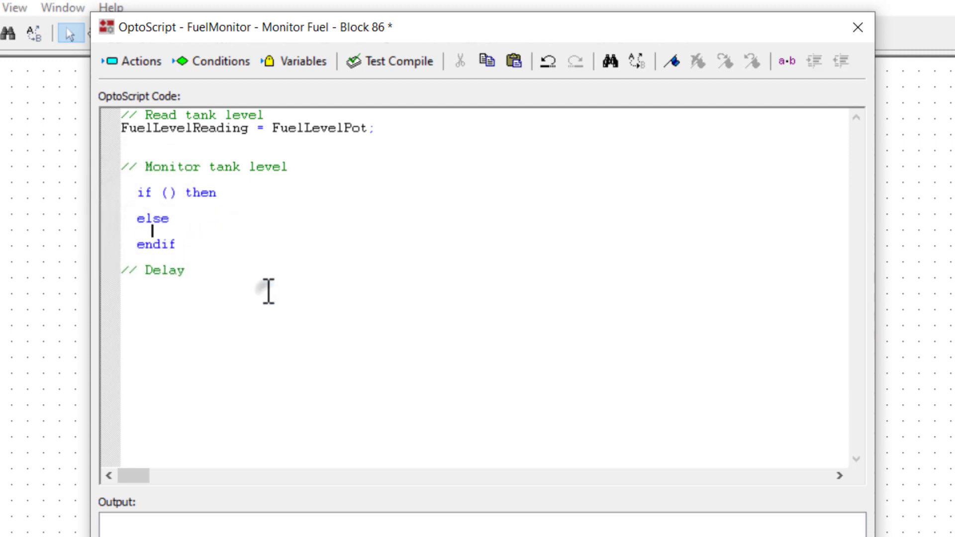
left_click(121, 179)
key("Delete")
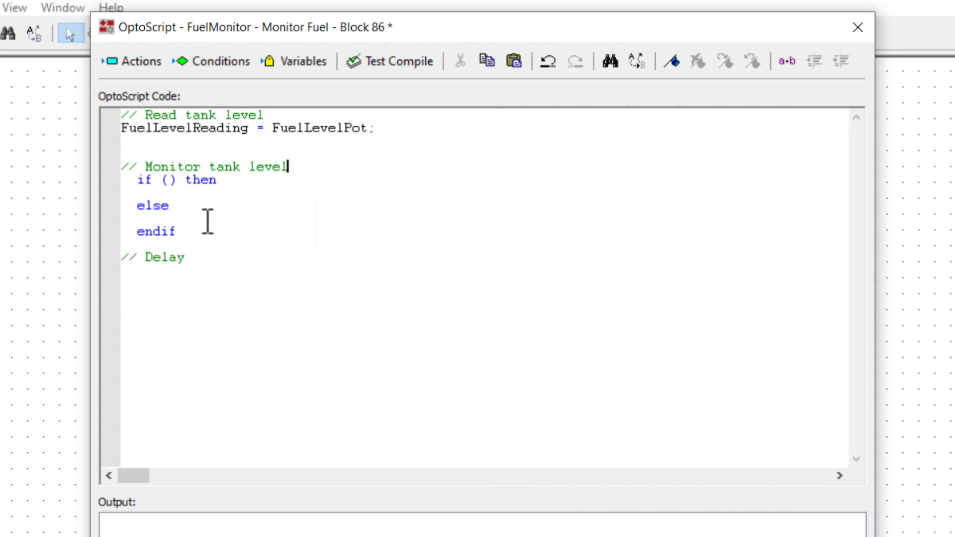
Step: Copy FuelLevelReading and paste it inside the empty if parentheses
left_click(169, 179)
left_click_drag(122, 129, 249, 129)
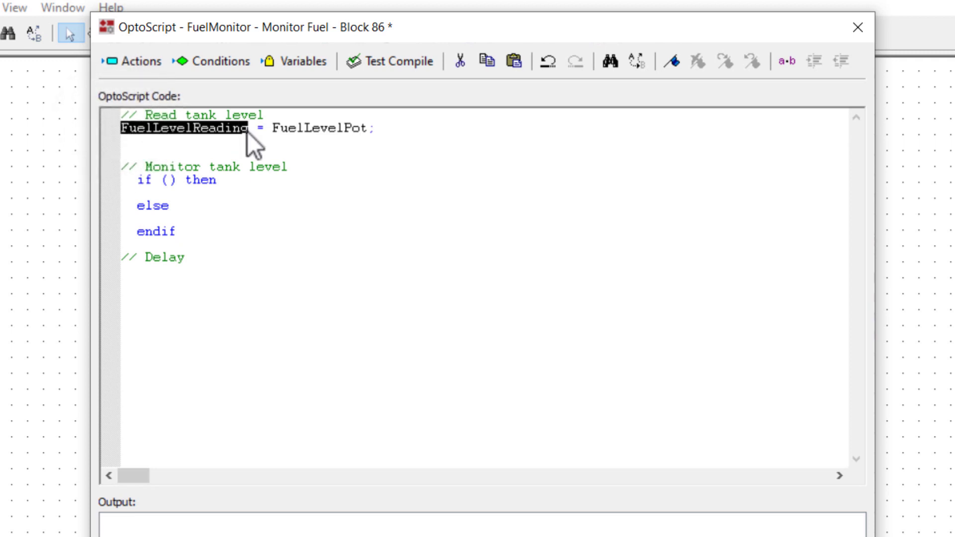
left_click(488, 65)
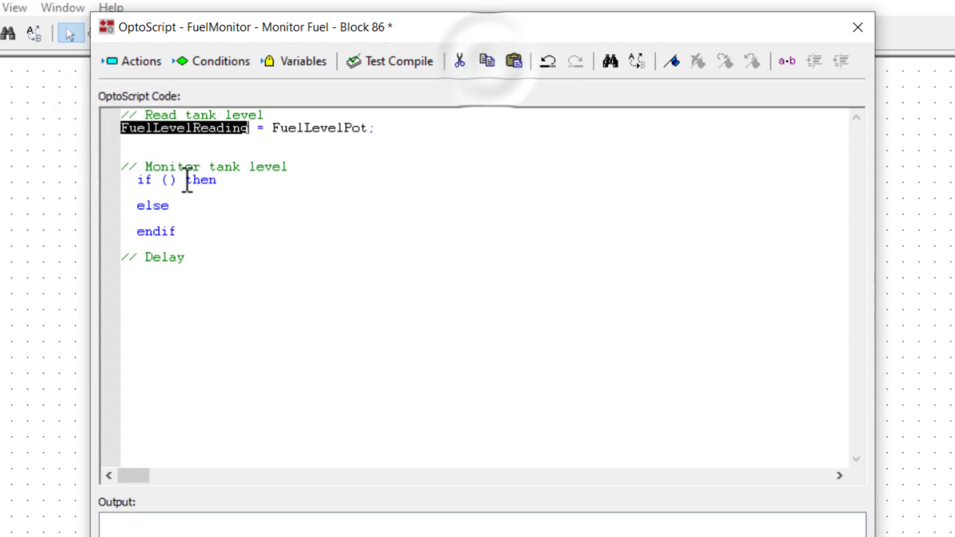
left_click(167, 180)
right_click(171, 188)
left_click(216, 293)
type("FuelLevelReading")
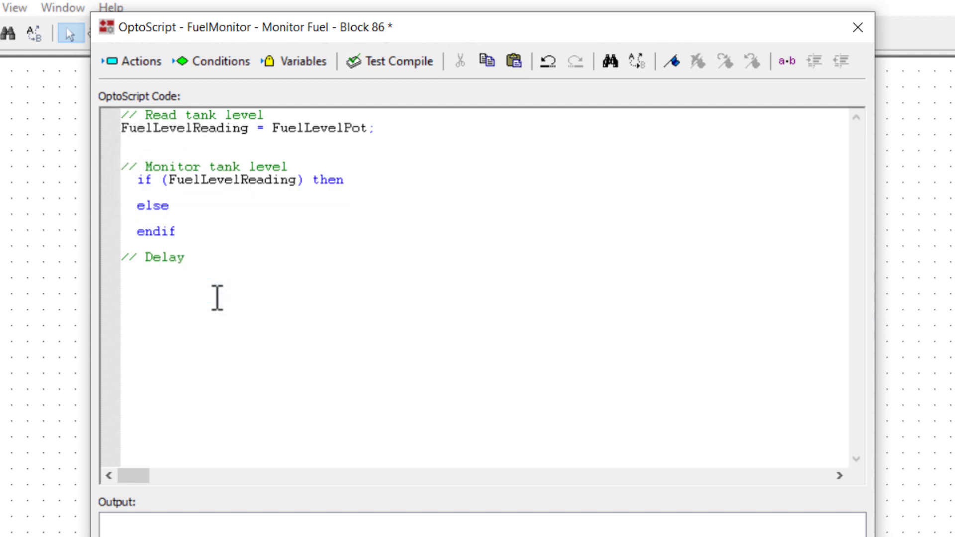
type("<")
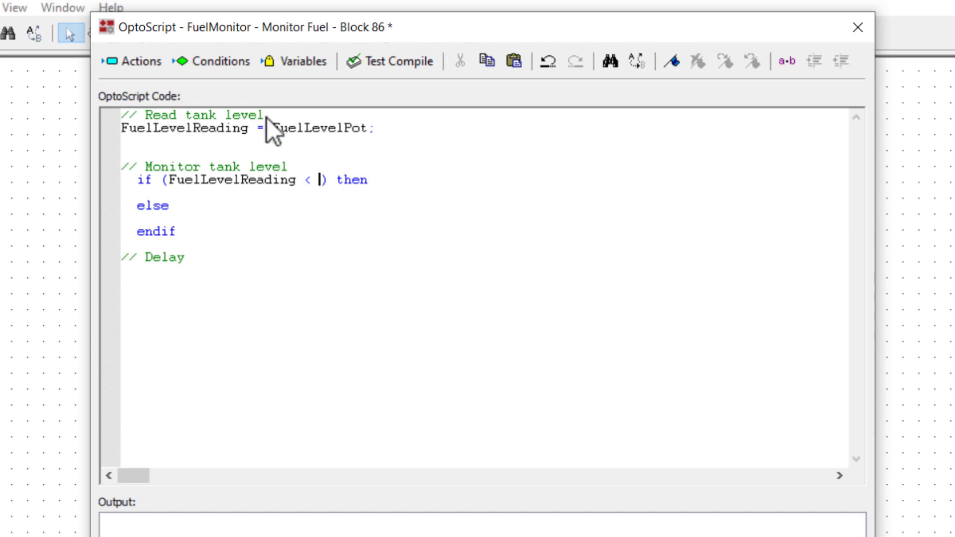
Step: Insert the float variable FuelLevelLowLimit into the condition and indent a new line under then
left_click(292, 61)
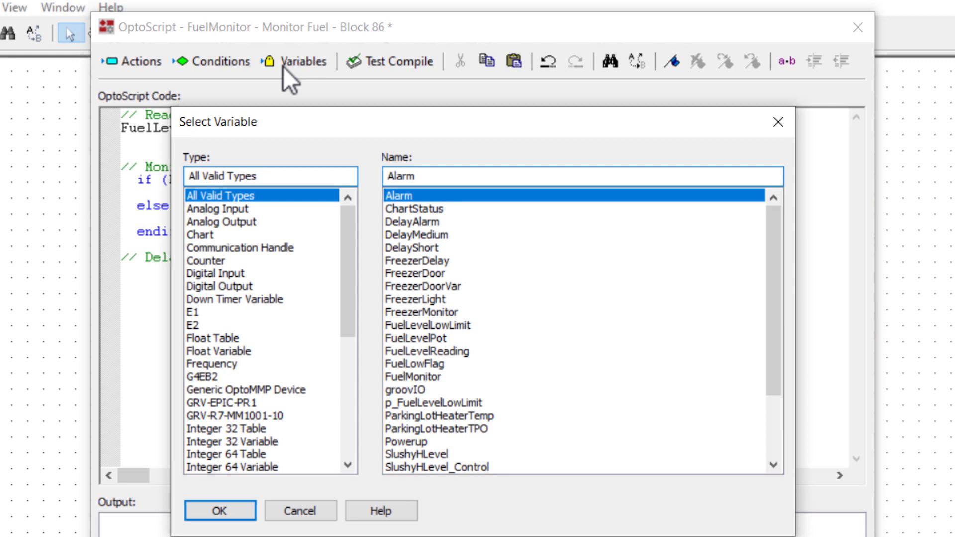
left_click(248, 352)
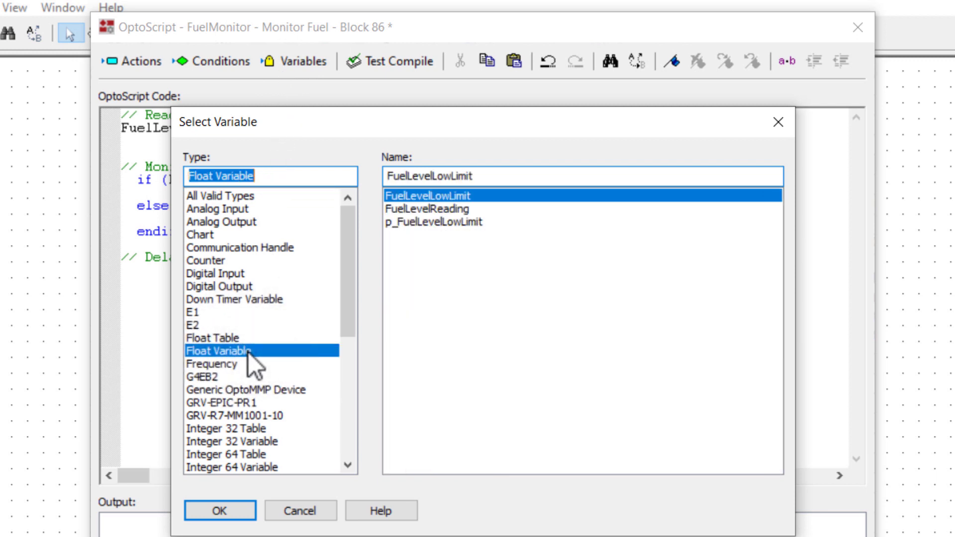
left_click(219, 511)
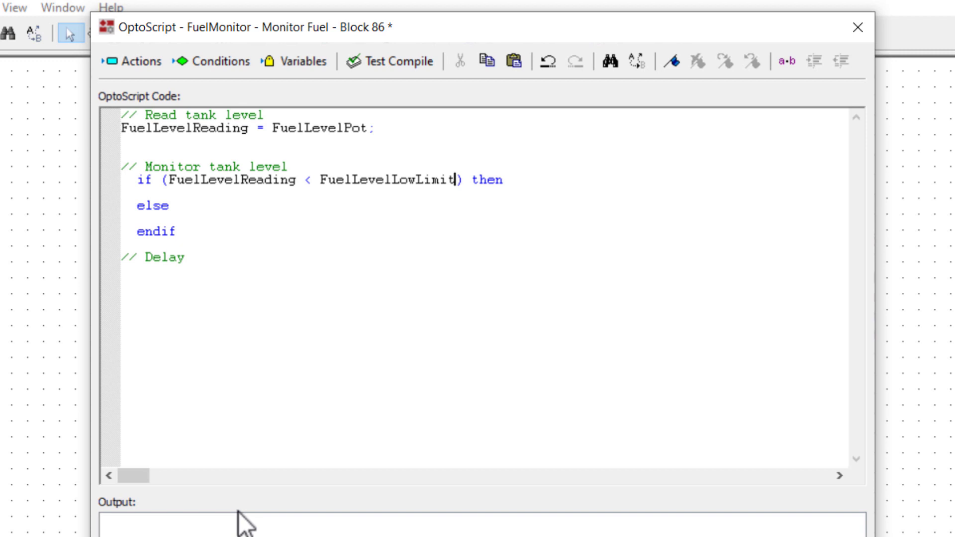
left_click(529, 182)
key("Tab")
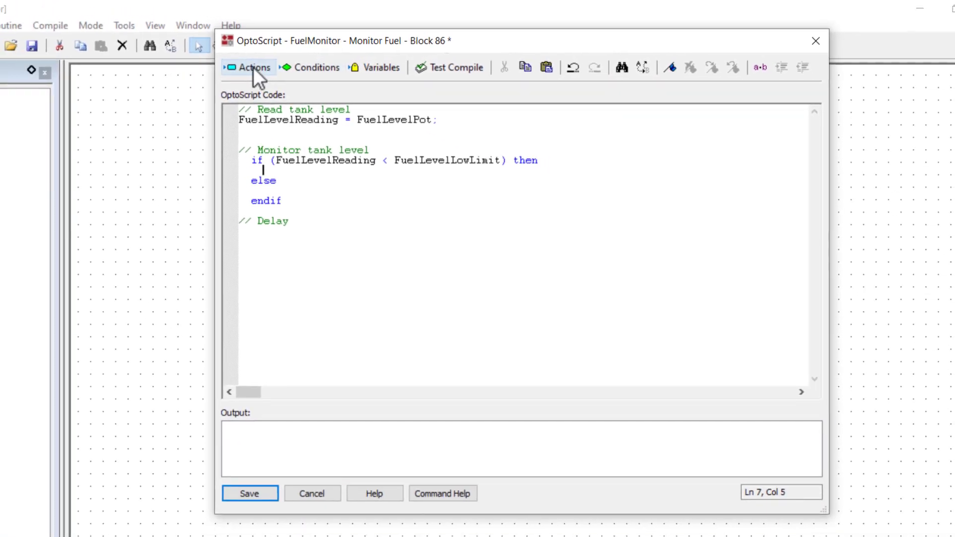
Step: Insert SetVariableTrue(FuelLowFlag); under the then line, picking FuelLowFlag from the Integer 32 variables
left_click(253, 67)
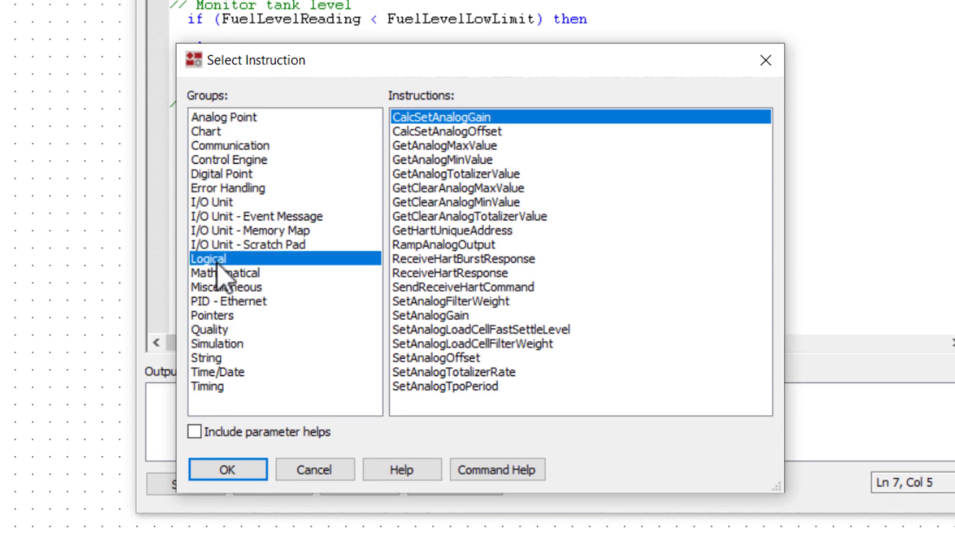
left_click(210, 259)
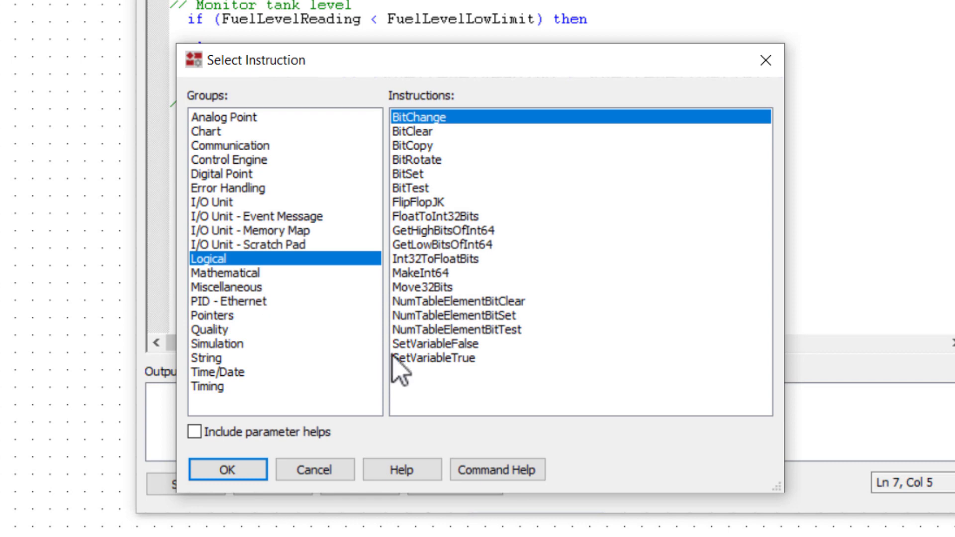
left_click(418, 358)
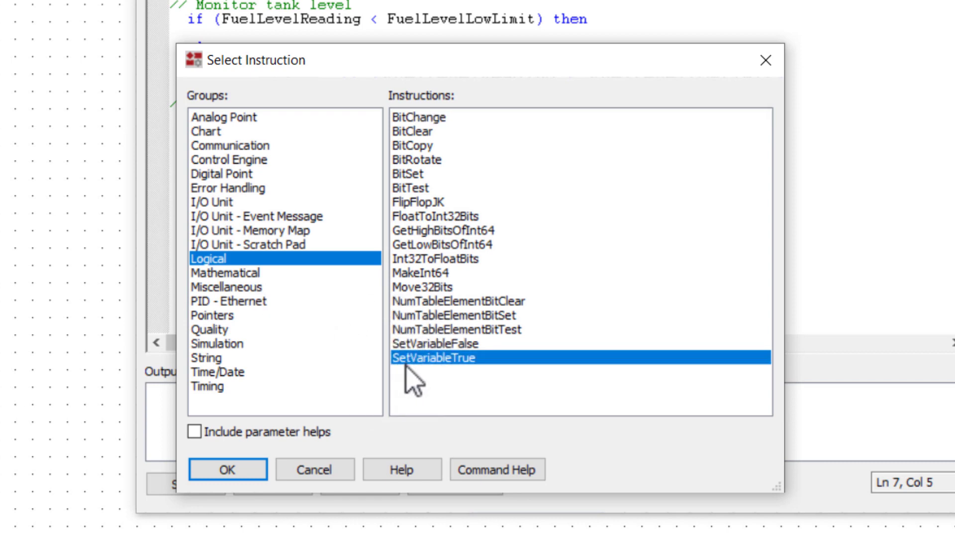
left_click(227, 469)
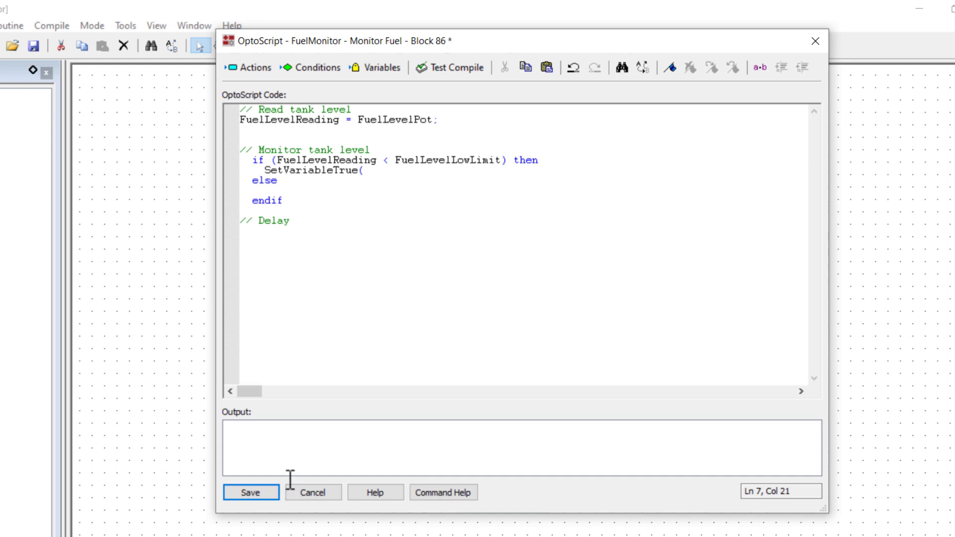
left_click(365, 66)
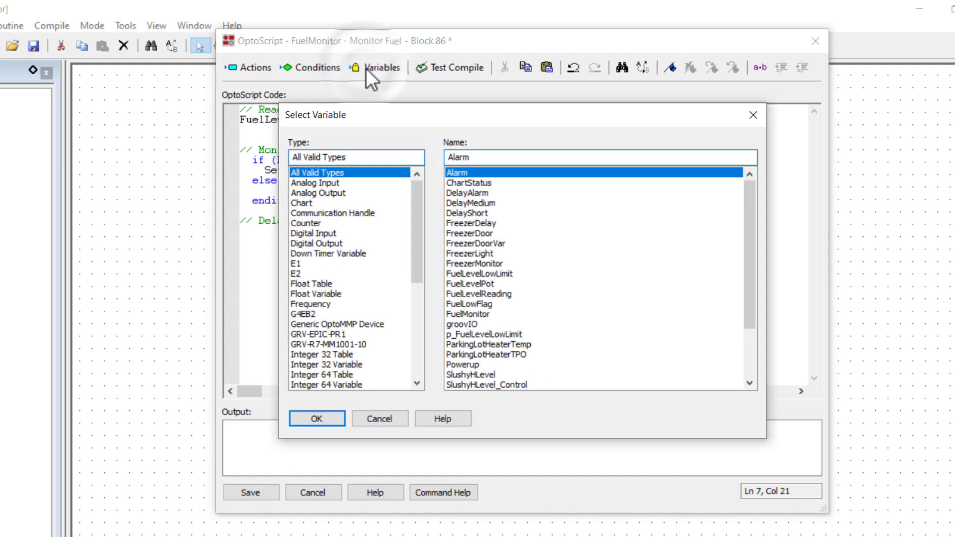
left_click(339, 365)
left_click(475, 233)
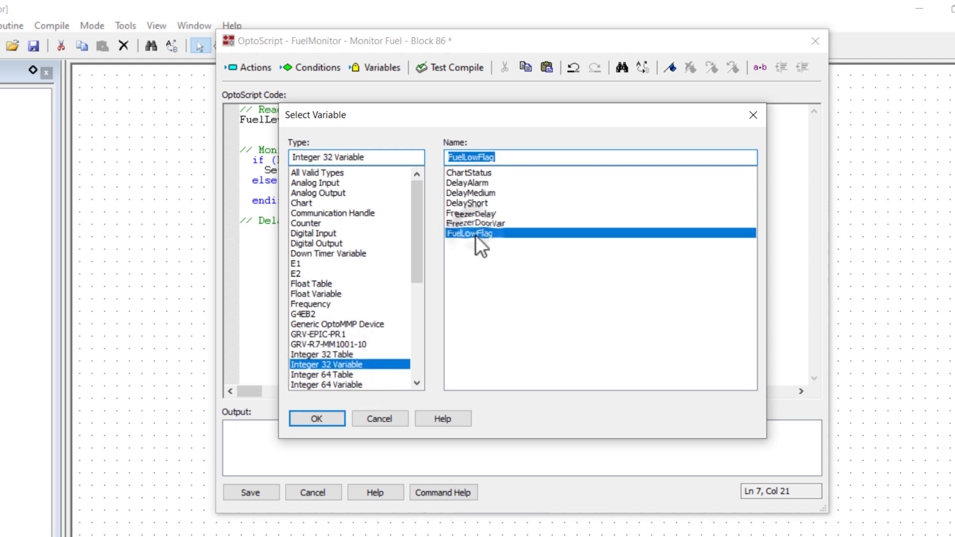
left_click(317, 419)
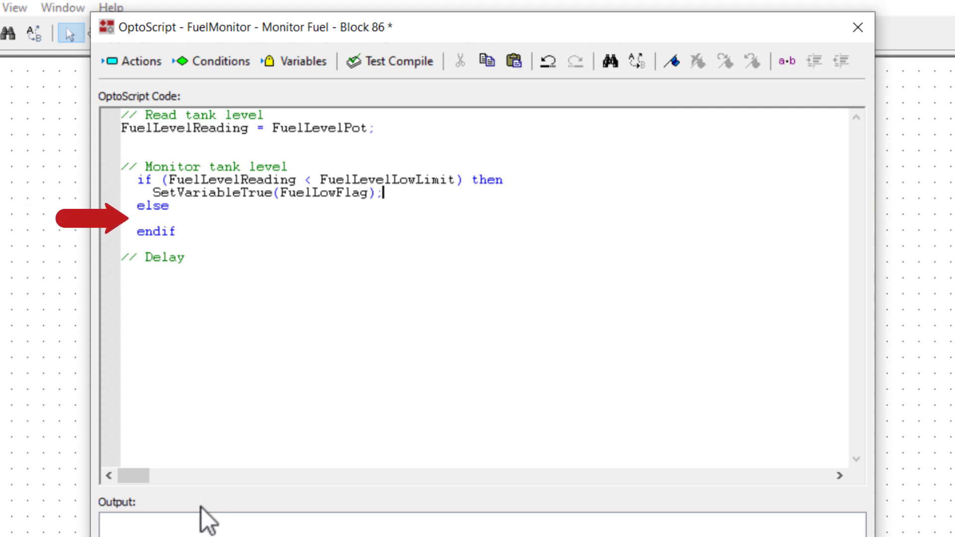
Step: Copy the SetVariableTrue(FuelLowFlag); line and paste it under else
left_click(161, 219)
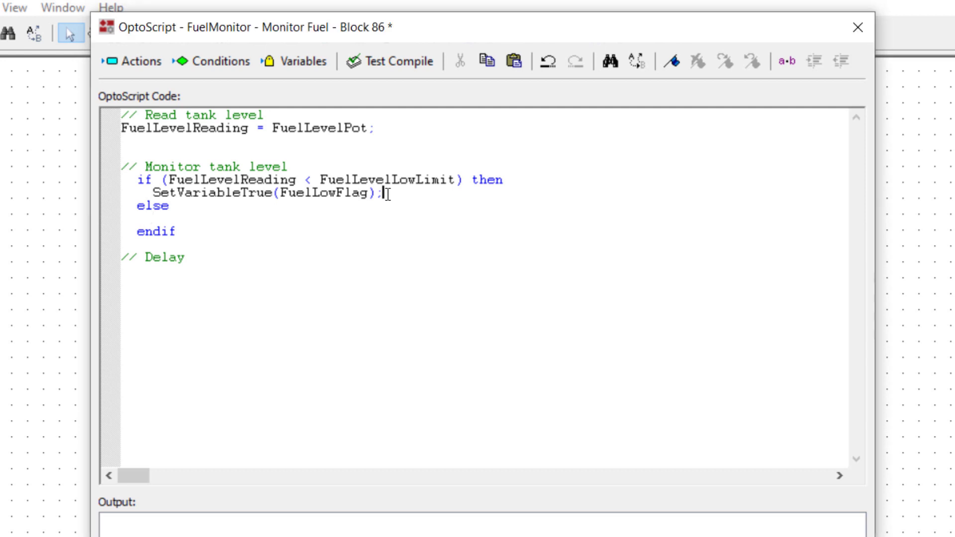
left_click(383, 193)
left_click_drag(381, 193, 151, 193)
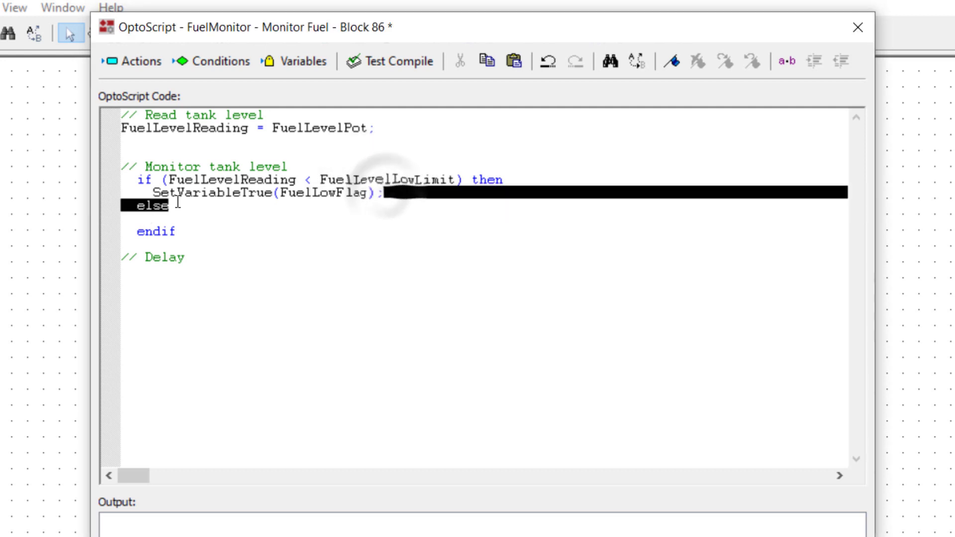
right_click(164, 197)
left_click(209, 276)
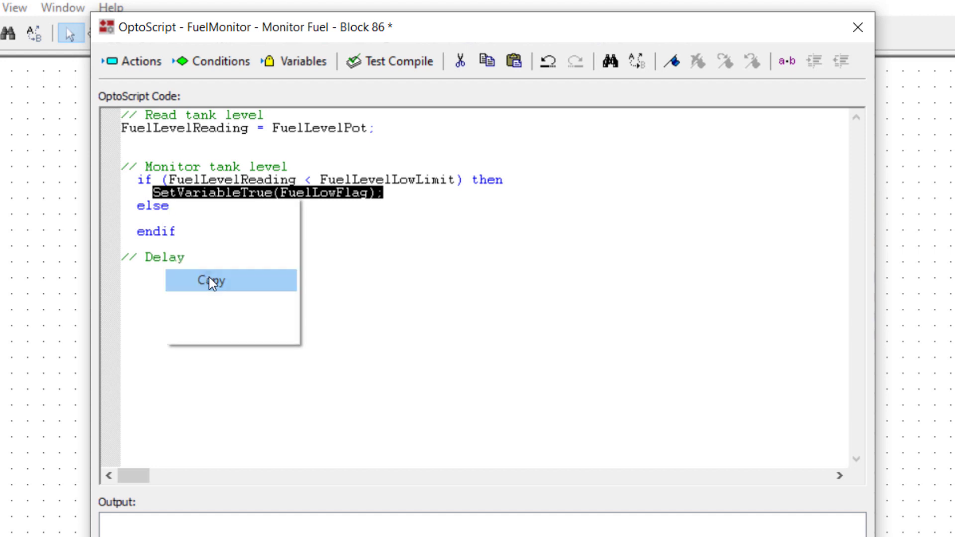
left_click(157, 218)
right_click(157, 218)
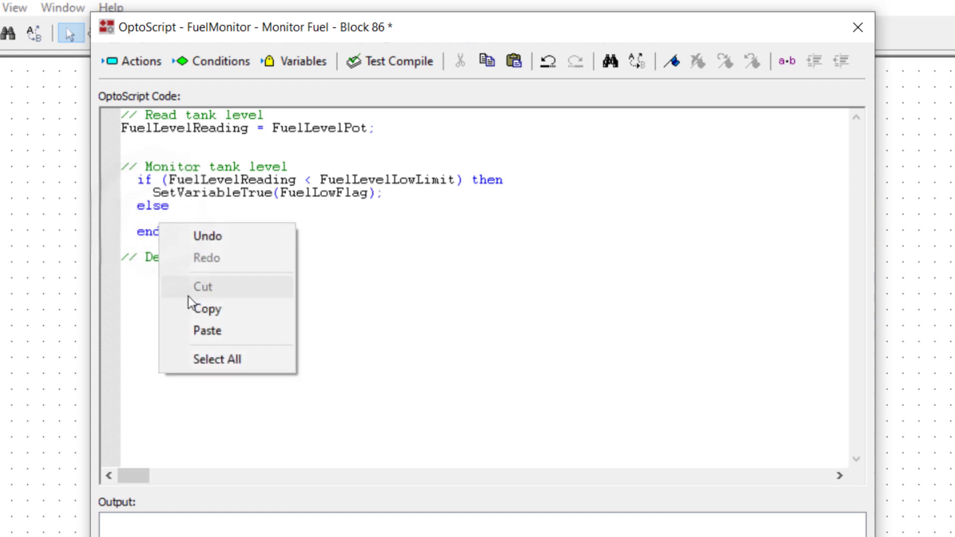
left_click(205, 330)
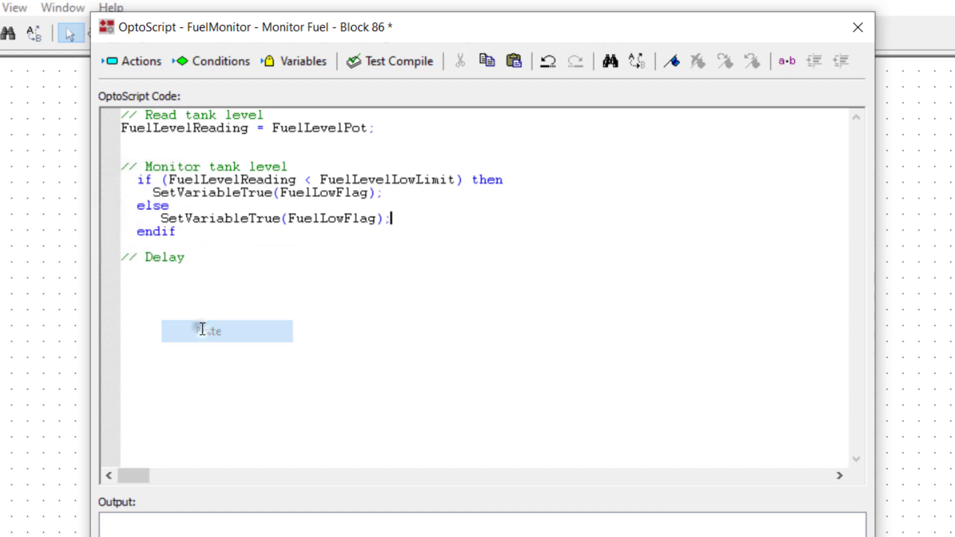
Step: Change the else-branch call to SetVariableFalse and add a new line below the Delay comment
left_click(282, 219)
key("BackSpace")
key("BackSpace")
key("BackSpace")
type("Fa")
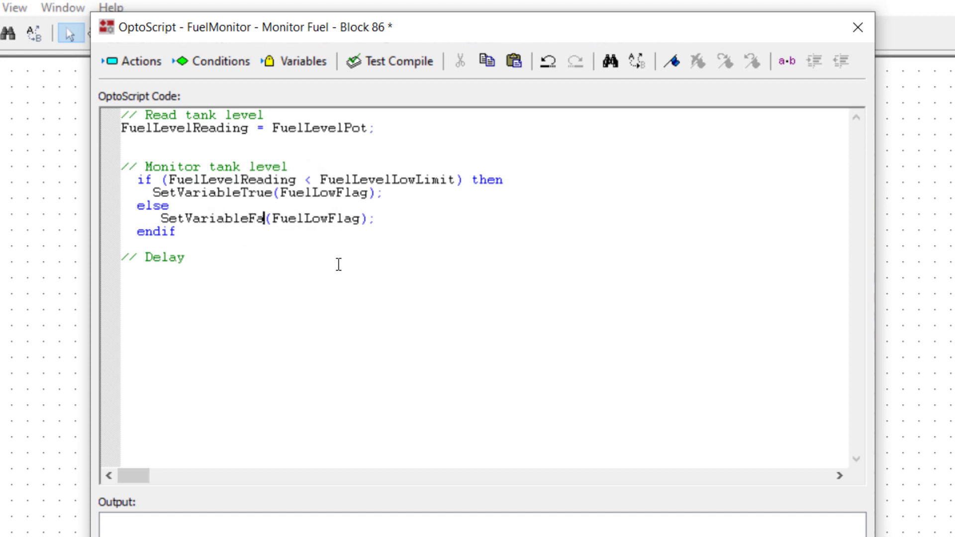
type("lse")
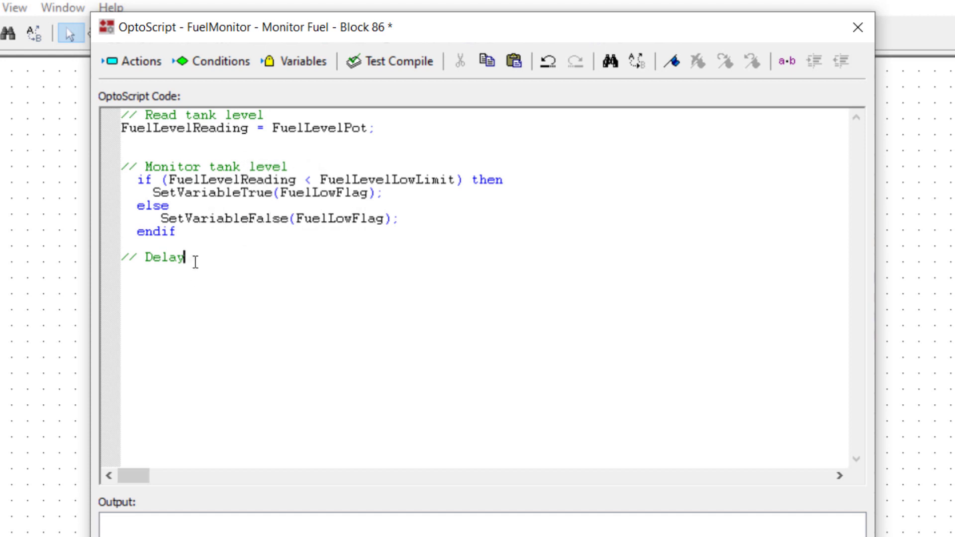
key("Return")
Step: Insert the Timing instruction DelayMsec with parameter hints under the Delay comment
left_click(141, 61)
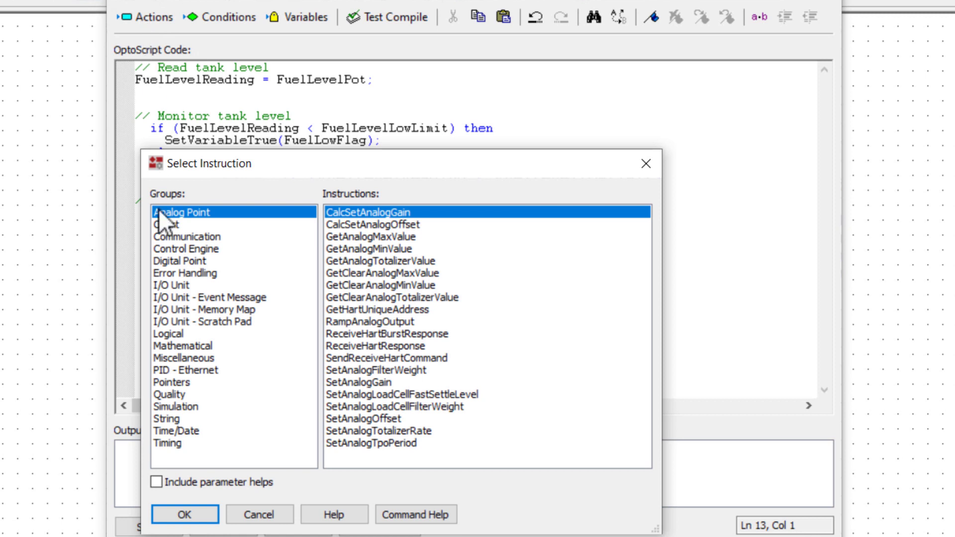
left_click(179, 443)
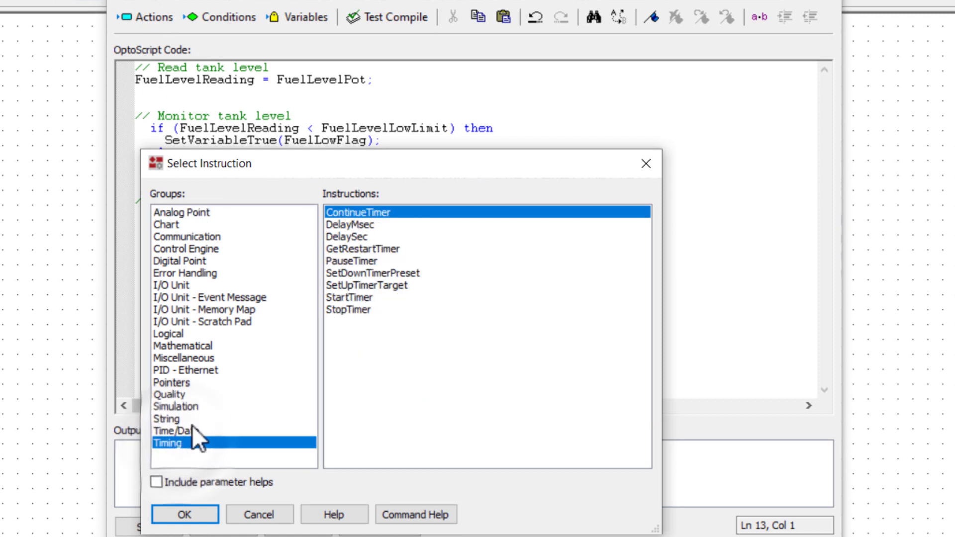
left_click(347, 224)
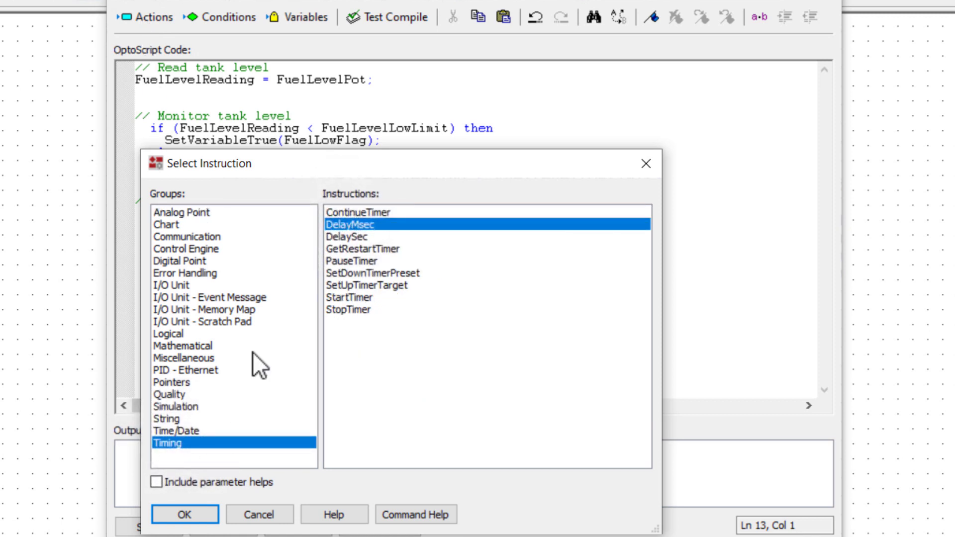
left_click(158, 481)
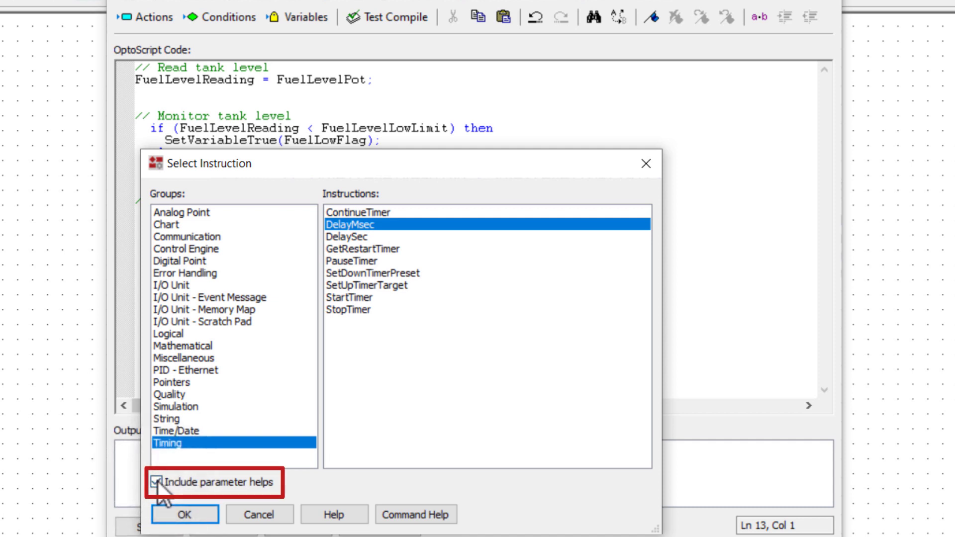
left_click(184, 514)
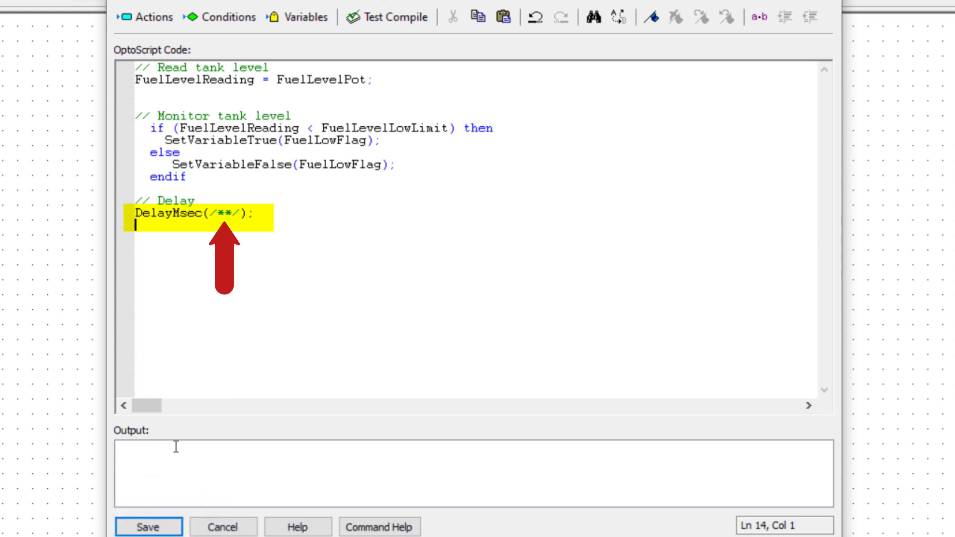
Step: Replace the DelayMsec placeholder with the Integer 32 variable DelayMedium
left_click_drag(210, 212, 241, 212)
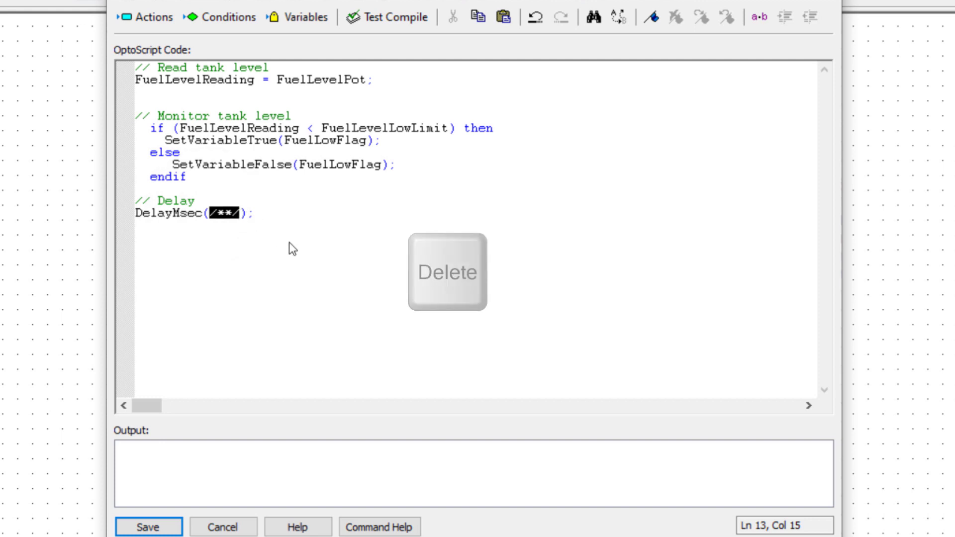
key("Delete")
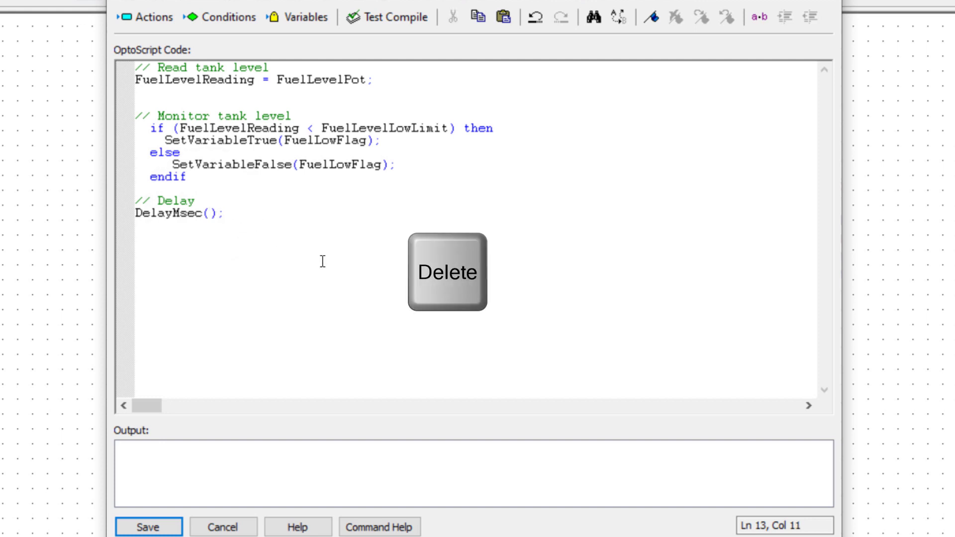
left_click(306, 17)
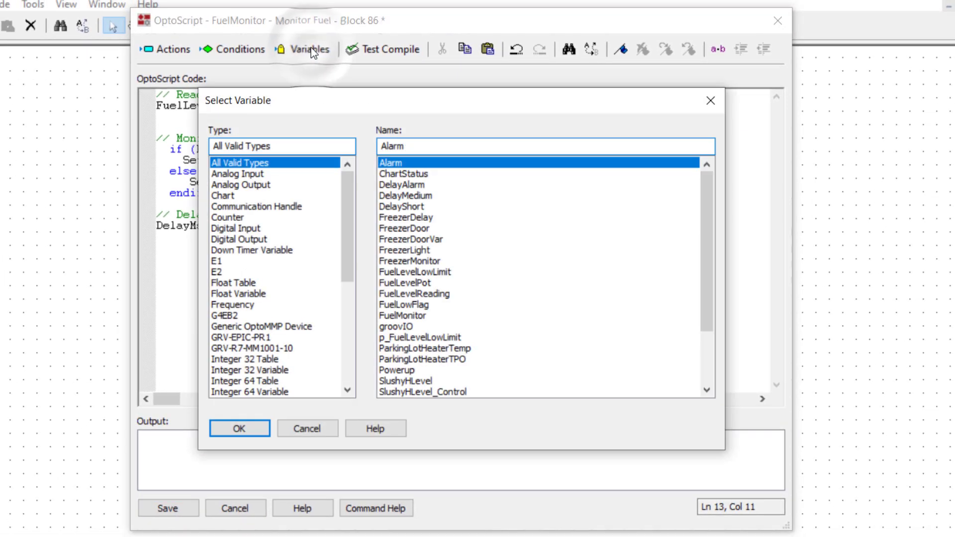
left_click(253, 370)
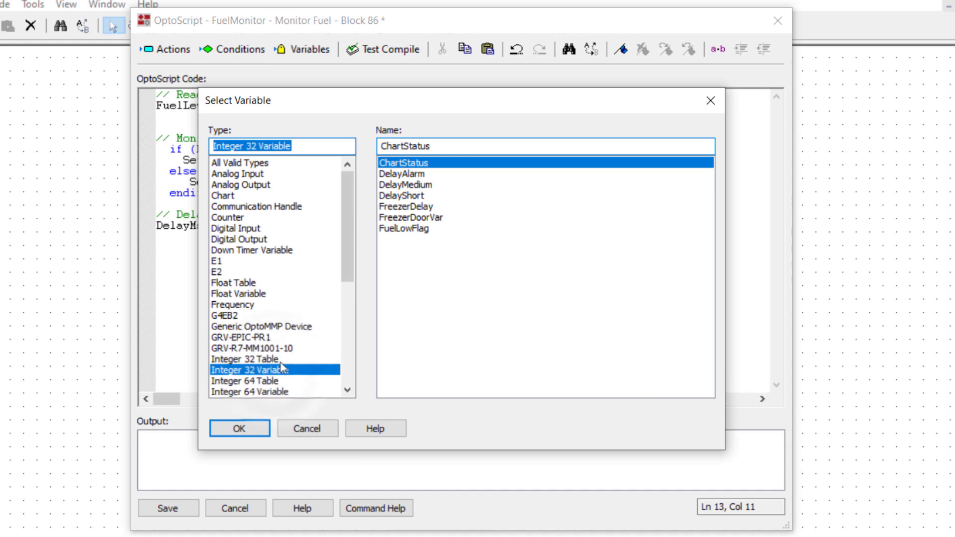
left_click(404, 185)
left_click(246, 429)
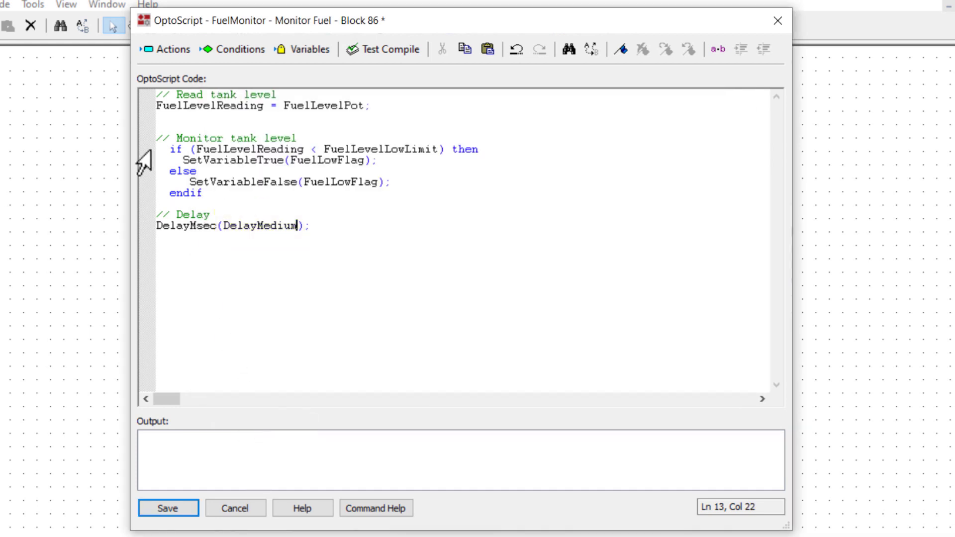
Step: Decrease the indent of the if-then-else block by one level
mouse_move(157, 150)
left_mouse_down()
mouse_move(187, 198)
mouse_move(228, 206)
left_mouse_up()
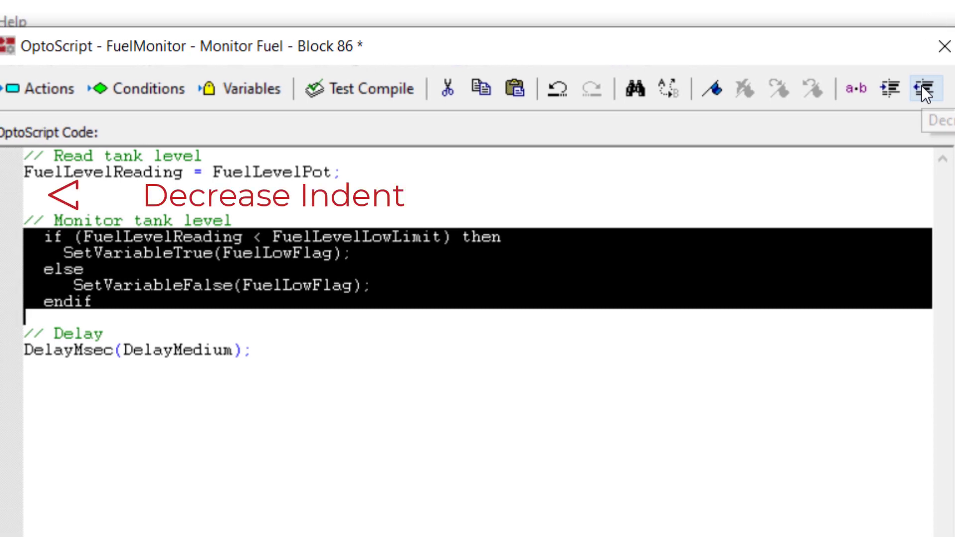
left_click(923, 89)
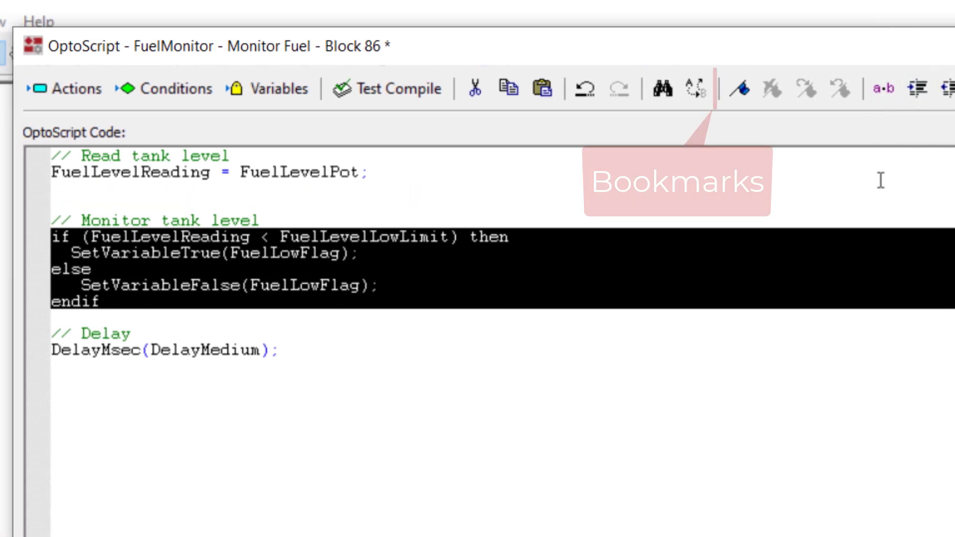
left_click(880, 182)
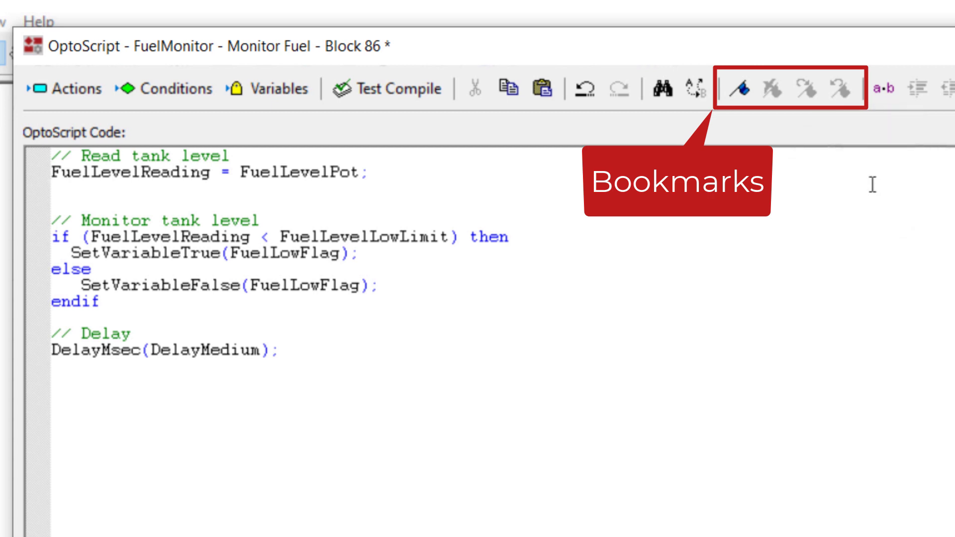
Step: Bookmark the FuelLevelReading and DelayMsec lines, then clear all bookmarks
key("Up")
left_click(737, 89)
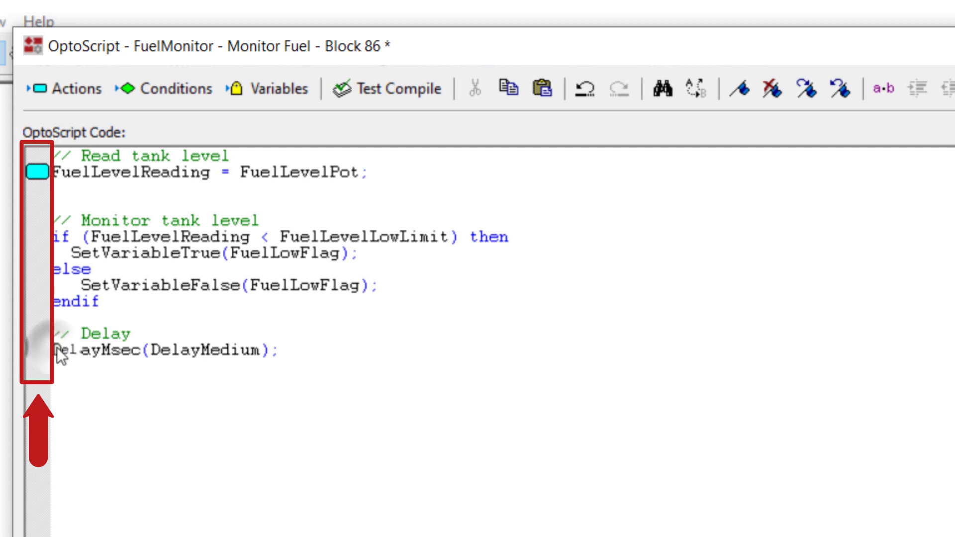
left_click(735, 86)
left_click(772, 89)
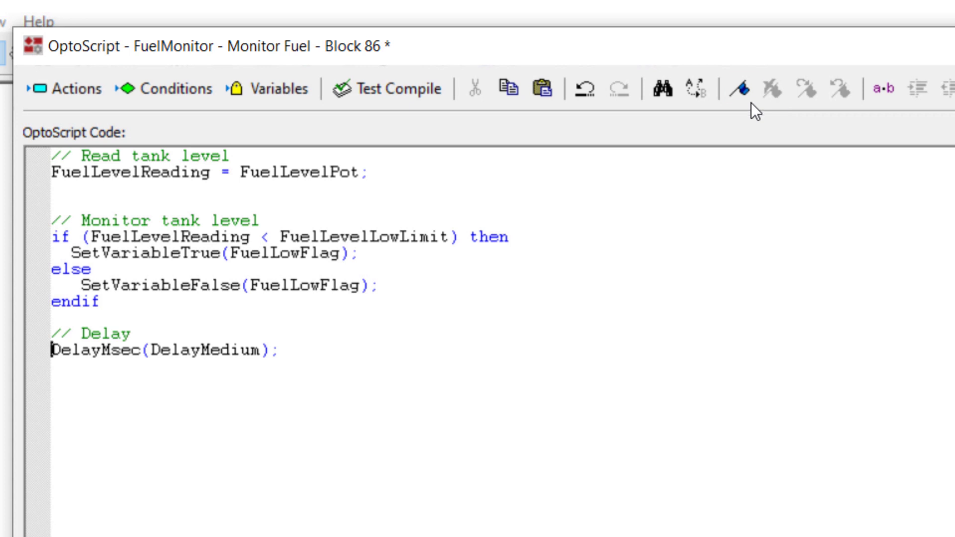
left_click(137, 202)
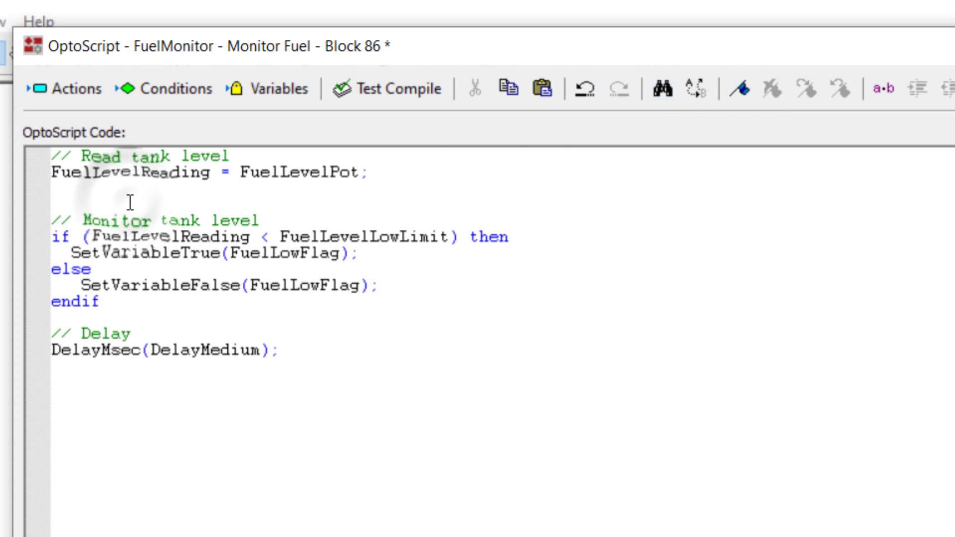
type("/*")
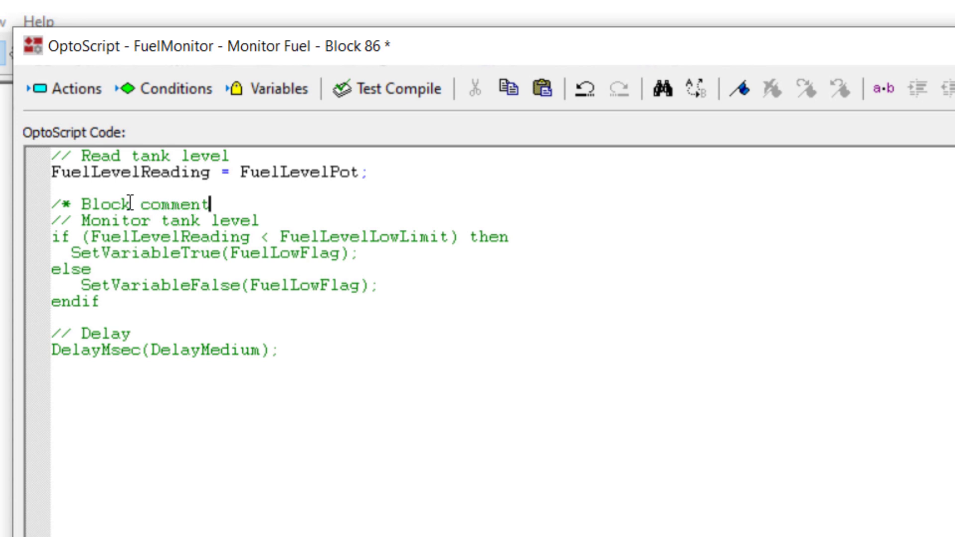
left_click(124, 304)
type("*/")
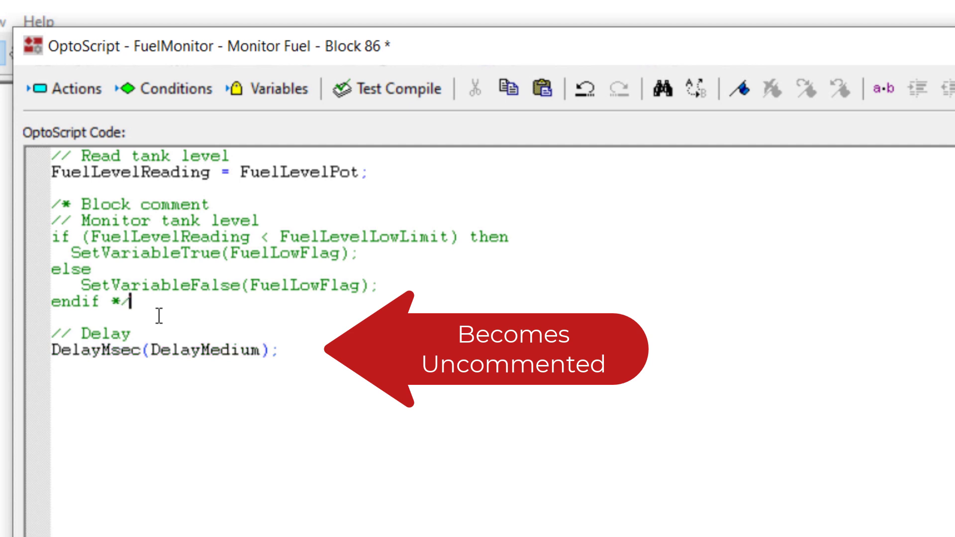
left_click(587, 90)
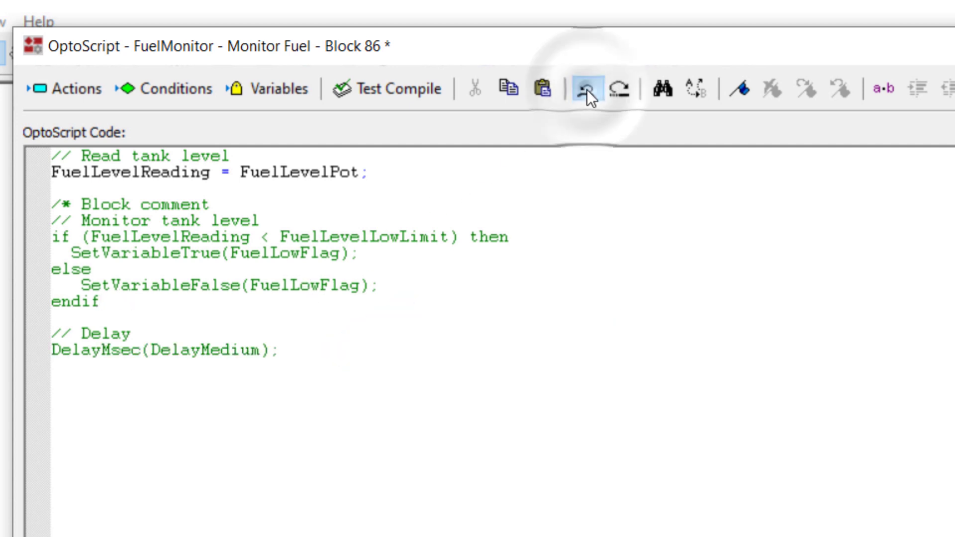
left_click(587, 90)
left_click(588, 89)
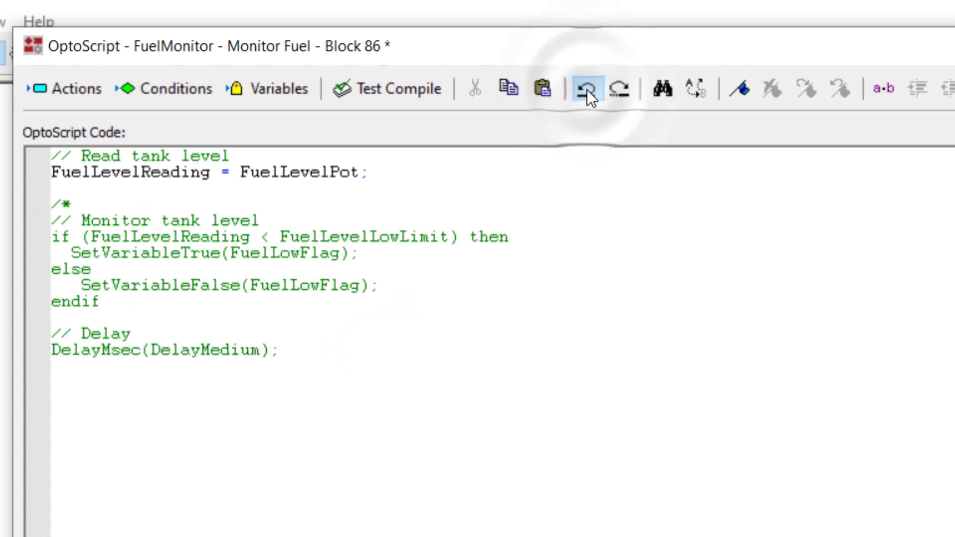
left_click(587, 90)
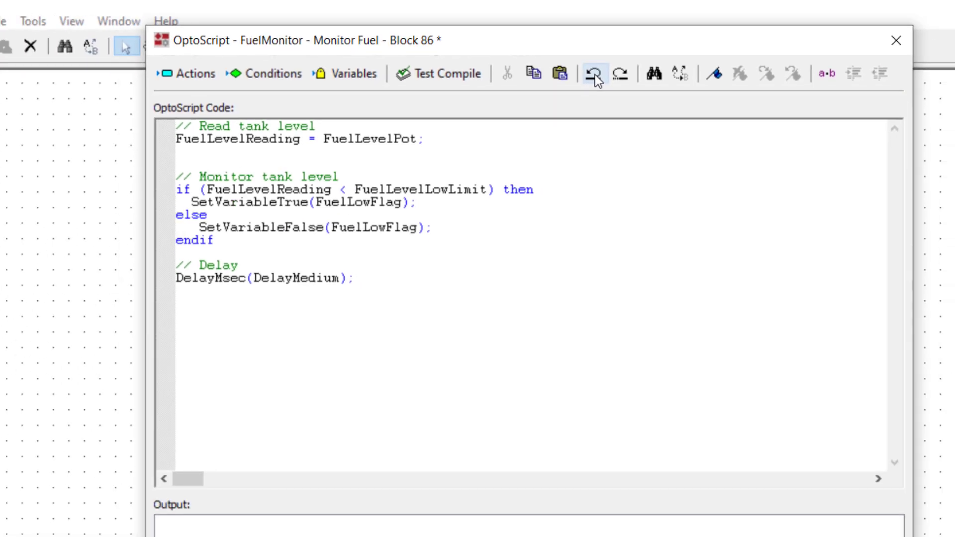